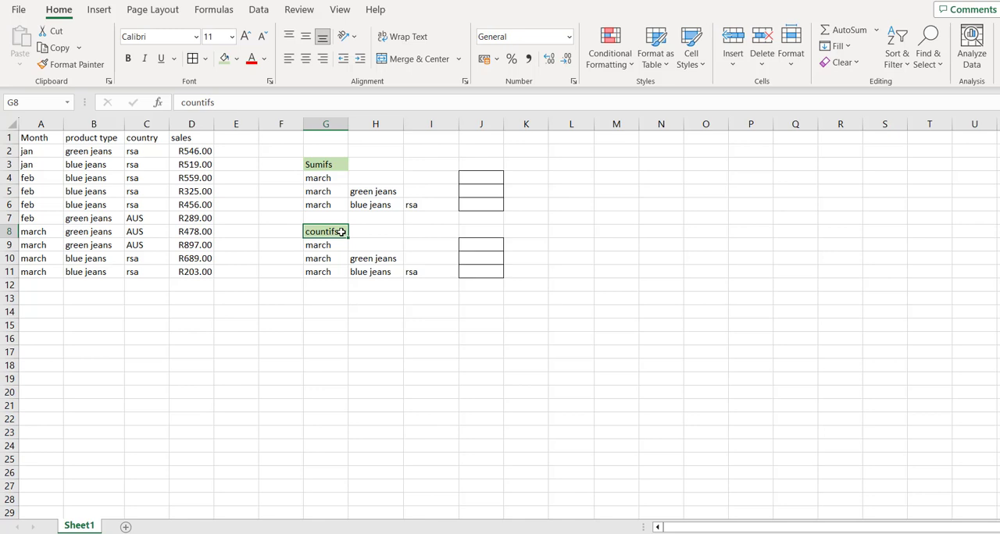
{"action": "left_click", "coordinate": [482, 180]}
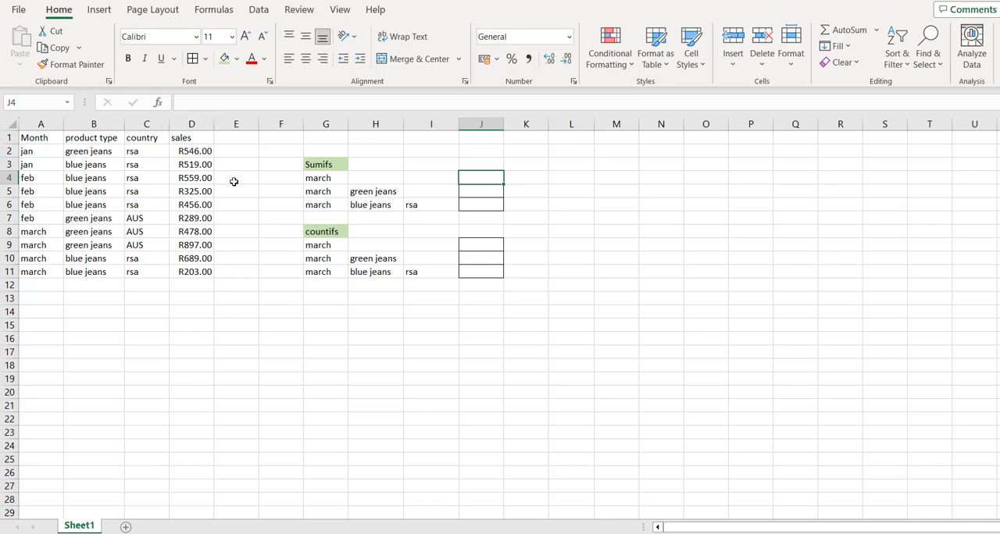
{"action": "left_click", "coordinate": [333, 178]}
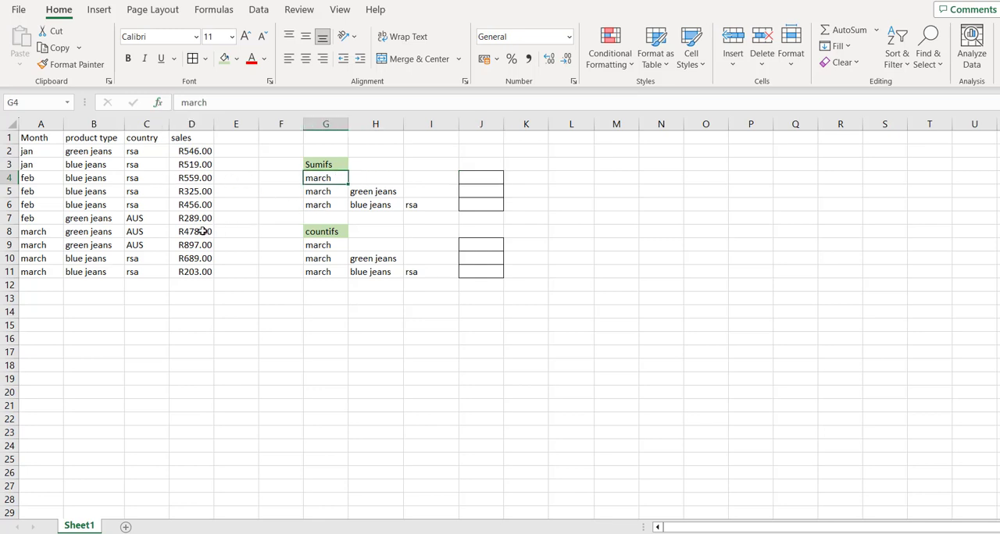
{"action": "left_click_drag", "start_coordinate": [202, 232], "coordinate": [200, 273]}
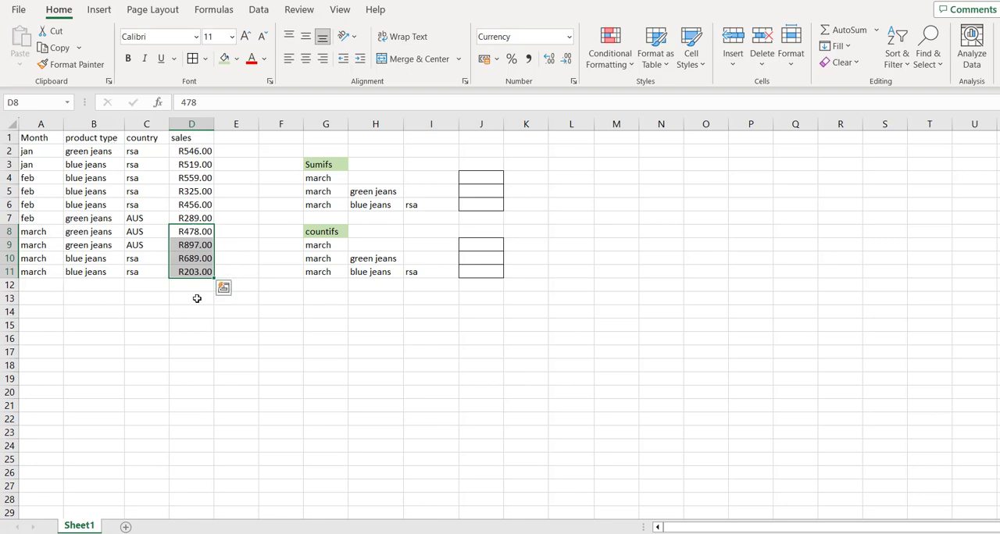
Insert a SUMIF function in J4 and set its range to the month cells A2:A11.
{"action": "left_click", "coordinate": [489, 178]}
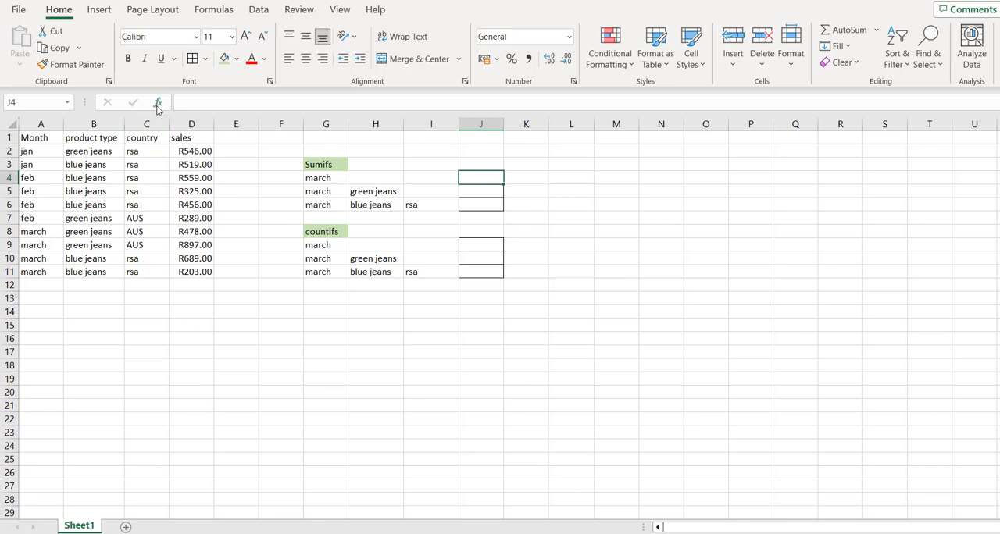
{"action": "left_click", "coordinate": [158, 105]}
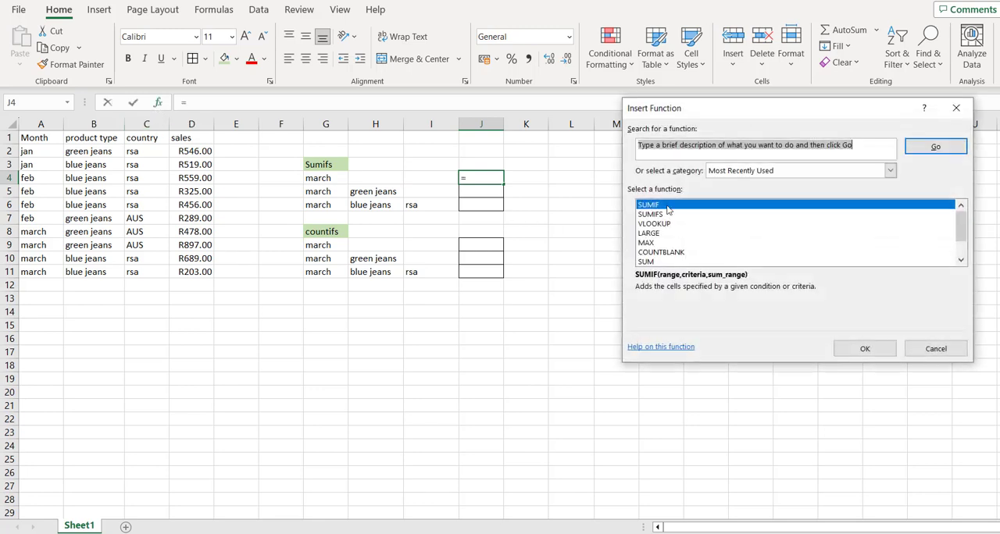
{"action": "left_click", "coordinate": [871, 350]}
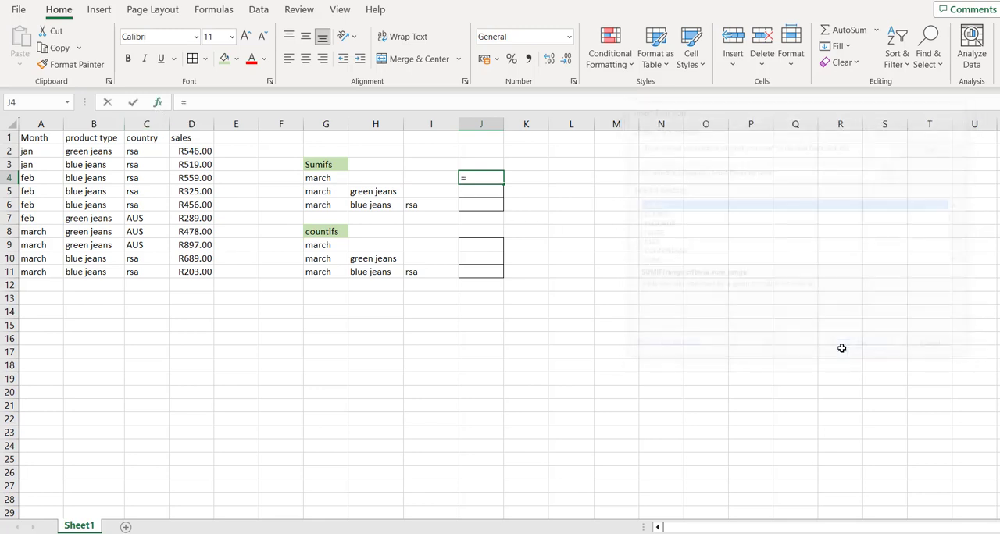
{"action": "left_click", "coordinate": [47, 154]}
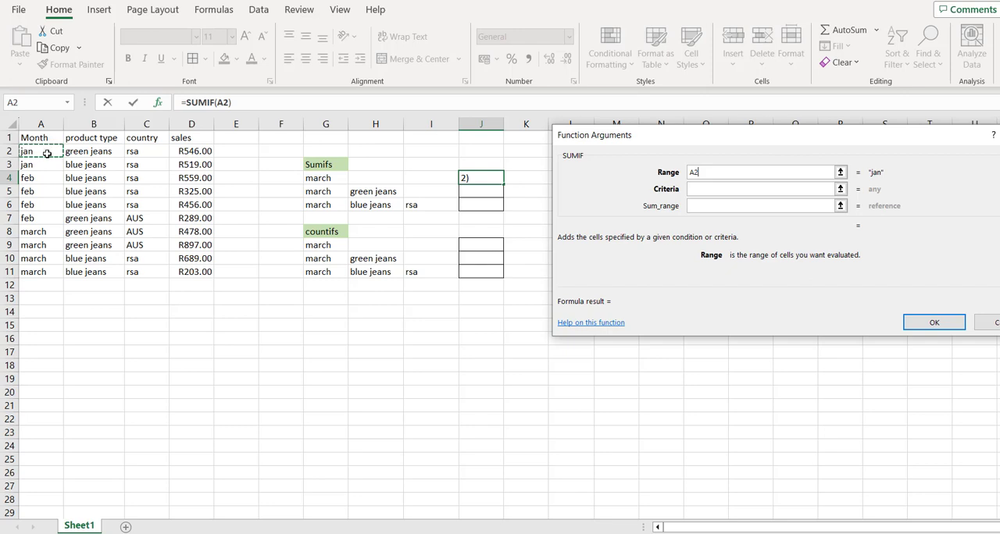
{"action": "key", "text": "ctrl+shift+Down"}
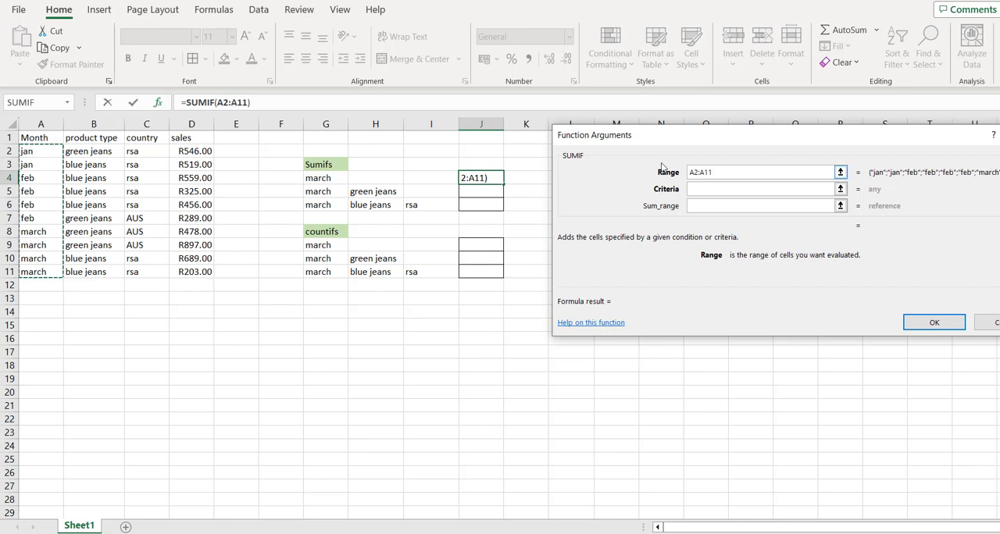
Complete the SUMIF in J4 with G4 as the criteria and the sales cells D2:D11 as the sum range.
{"action": "left_click", "coordinate": [703, 192]}
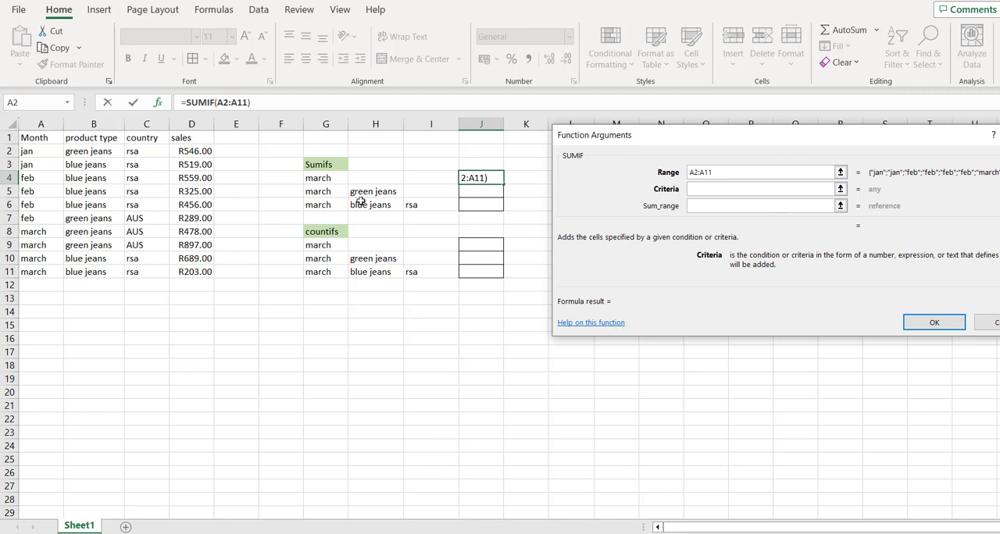
{"action": "left_click", "coordinate": [326, 180]}
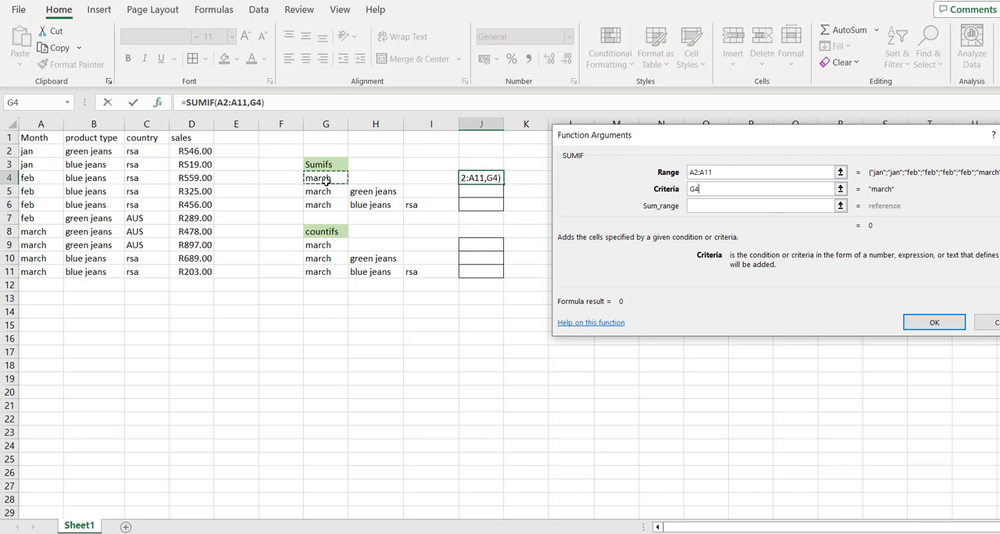
{"action": "left_click", "coordinate": [707, 207]}
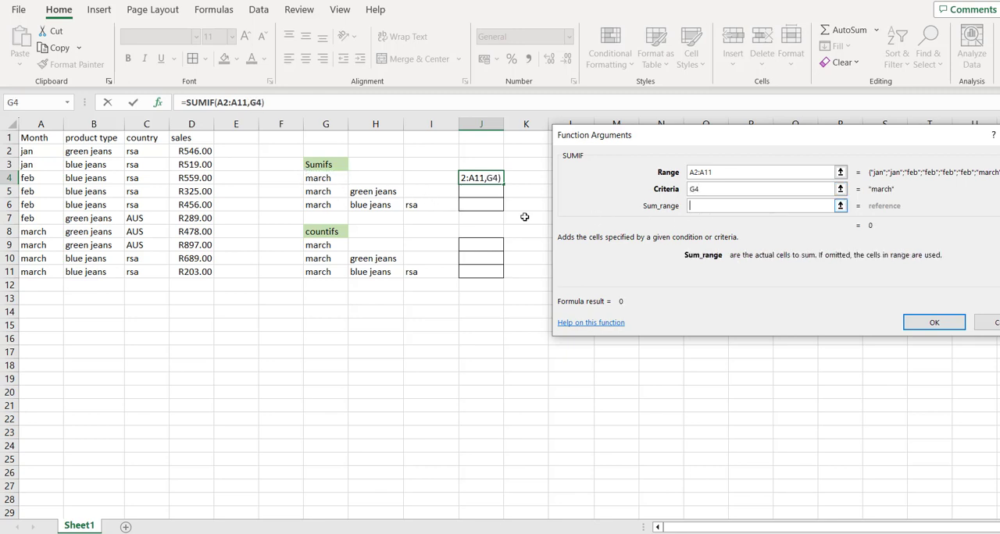
{"action": "left_click", "coordinate": [204, 152]}
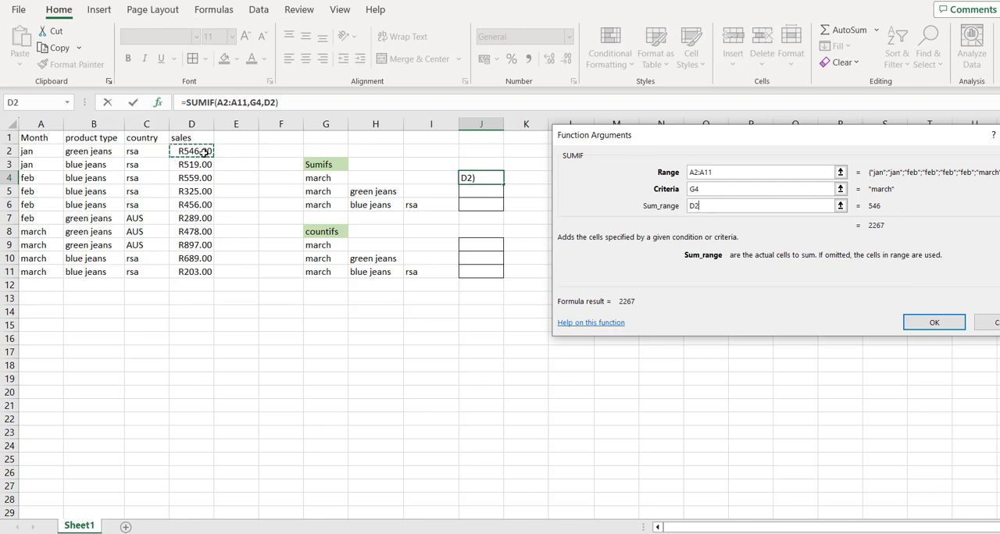
{"action": "key", "text": "ctrl+shift+Down"}
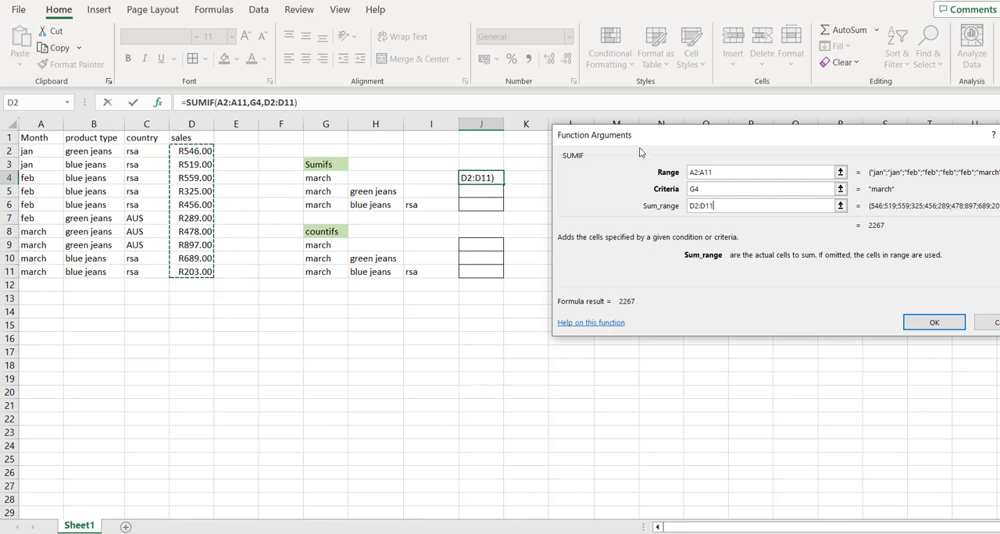
{"action": "left_click", "coordinate": [934, 323]}
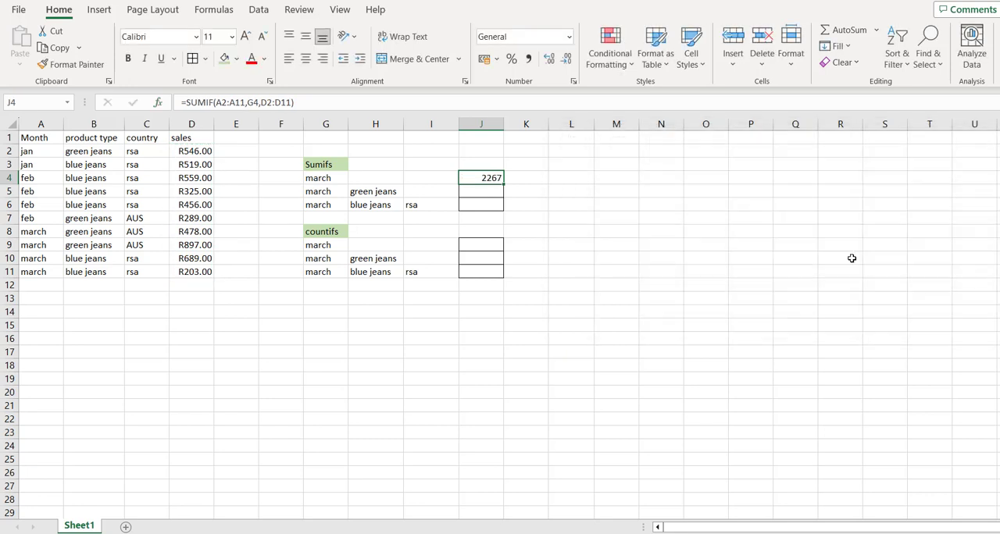
Start a SUMIFS formula in J5 with the sales cells D2:D11 as the sum range.
{"action": "left_click", "coordinate": [491, 192]}
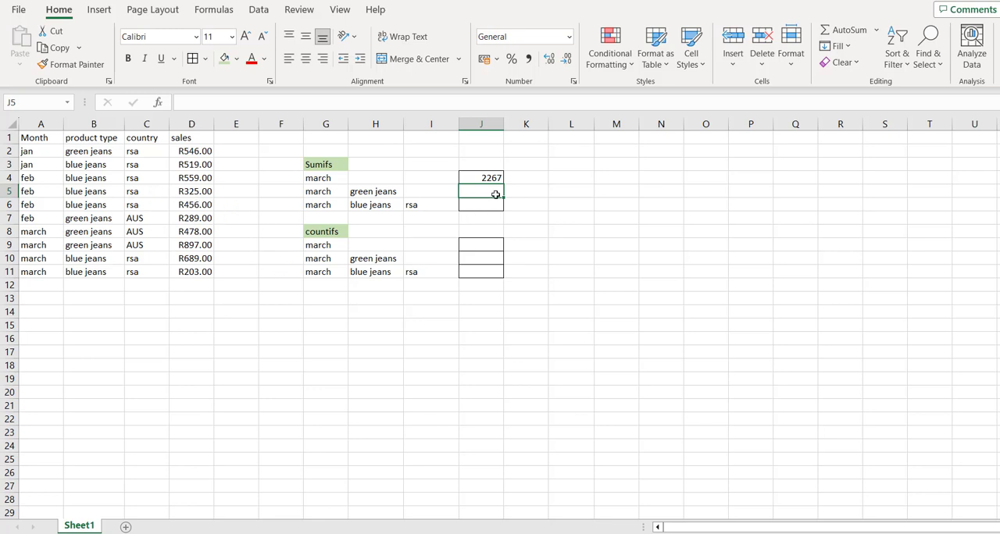
{"action": "type", "text": "=s"}
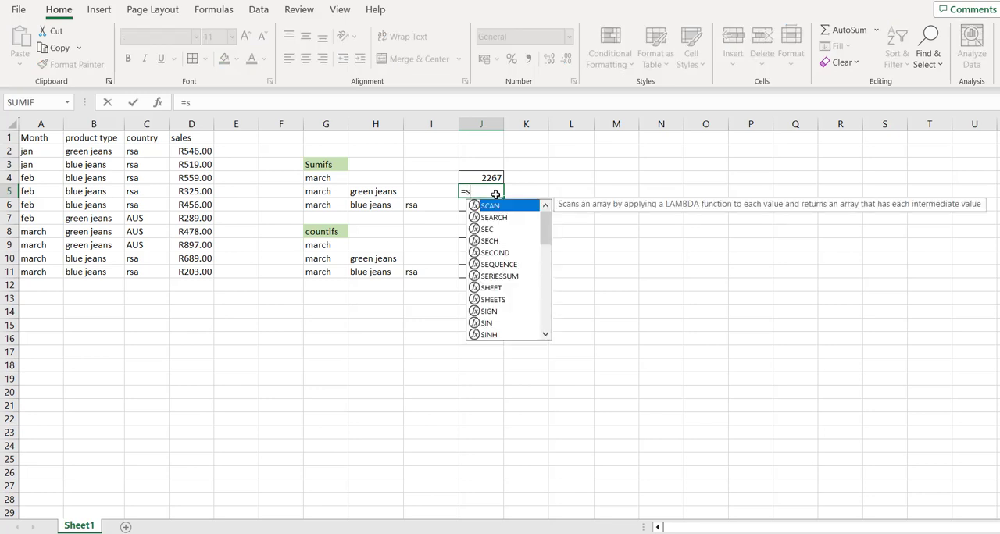
{"action": "type", "text": "umif"}
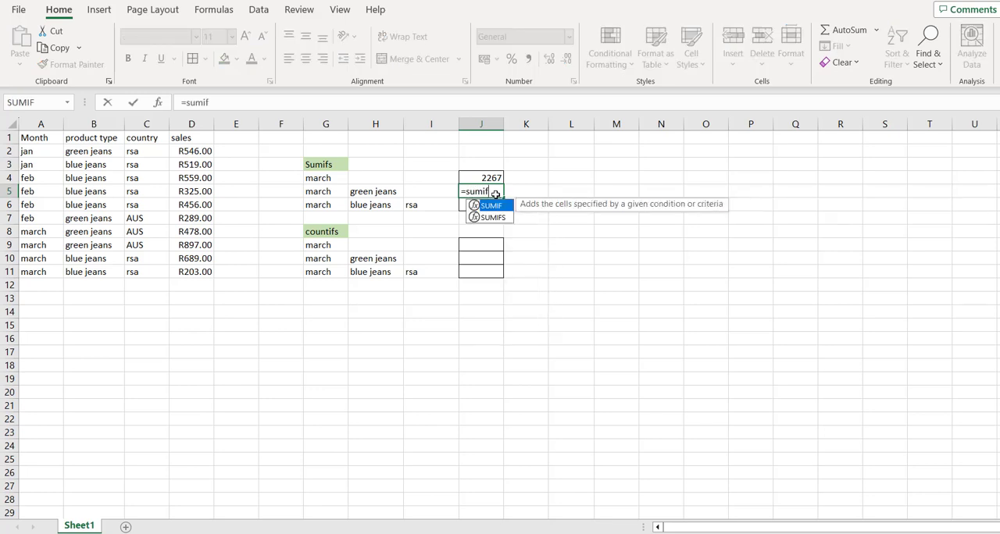
{"action": "type", "text": "s("}
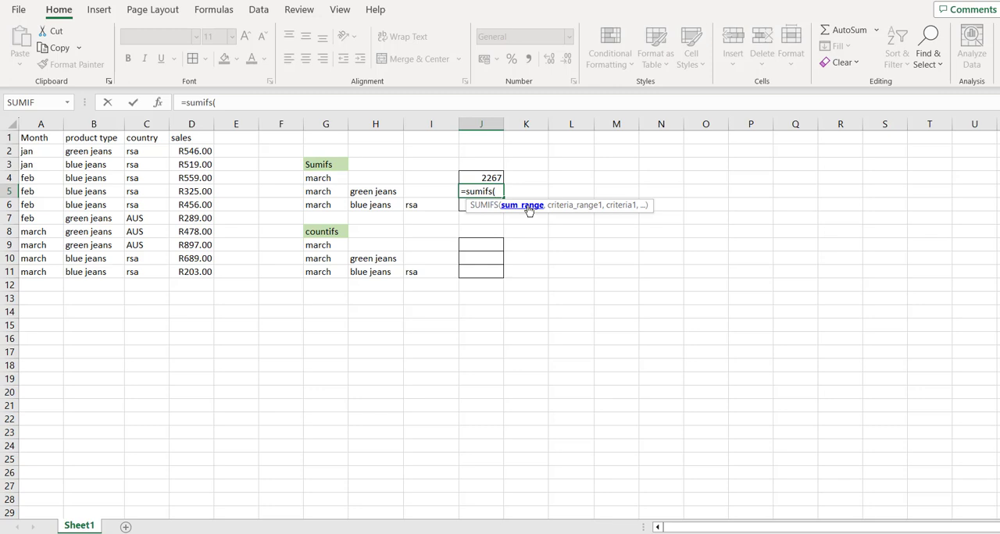
{"action": "left_click", "coordinate": [195, 152]}
{"action": "key", "text": "ctrl+shift+Down"}
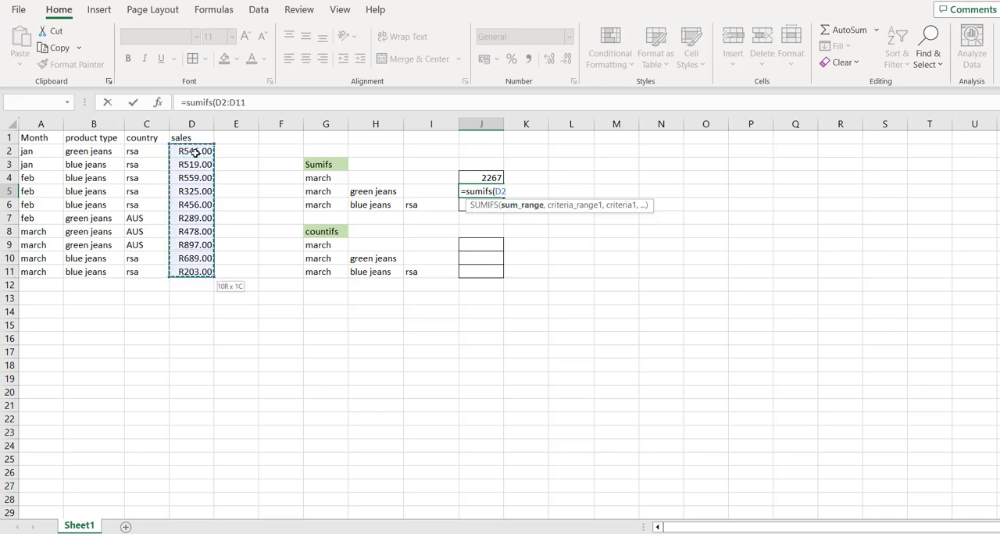
{"action": "type", "text": ","}
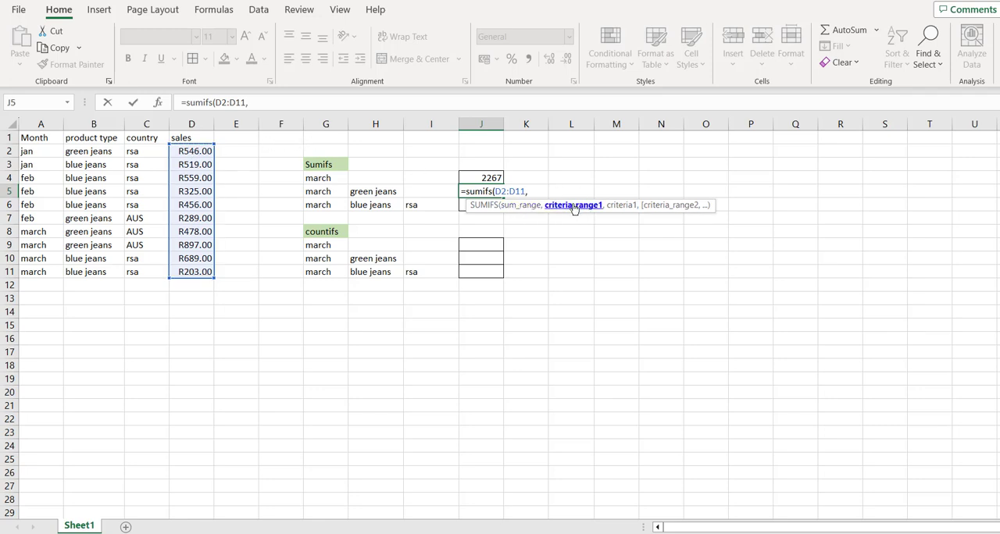
Add the month cells A2:A11 as the first criteria range in the J5 formula, with G5 as its criterion.
{"action": "left_click", "coordinate": [47, 152]}
{"action": "key", "text": "ctrl+shift+Down"}
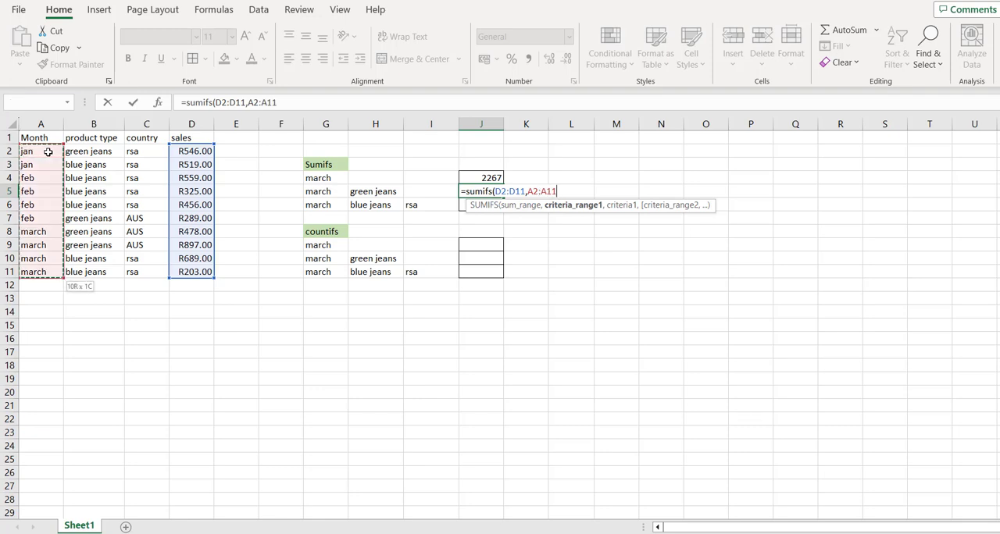
{"action": "type", "text": ","}
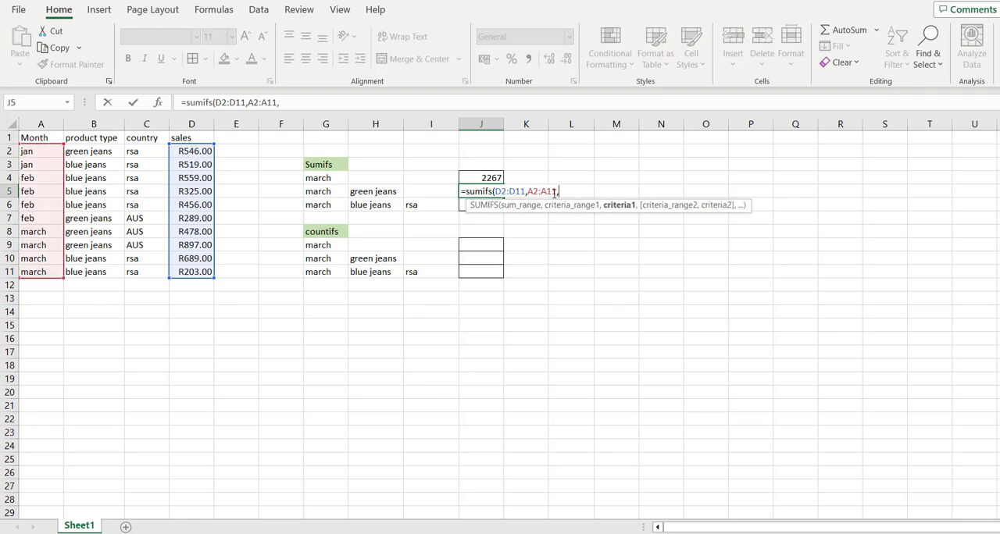
{"action": "left_click", "coordinate": [328, 192]}
{"action": "type", "text": ","}
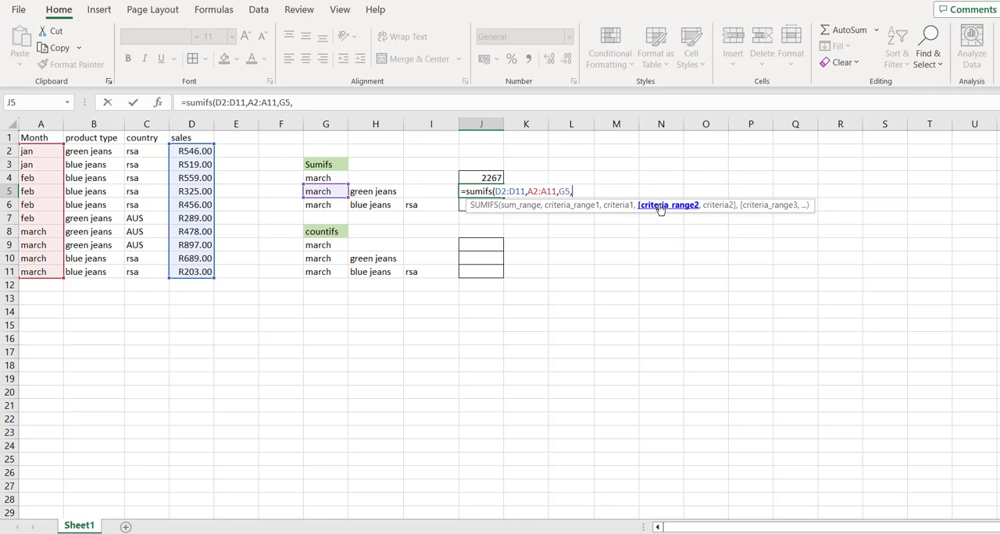
Add product types B2:B11 as the second criteria range with H5 as its criterion, and enter the J5 formula.
{"action": "left_click", "coordinate": [100, 156]}
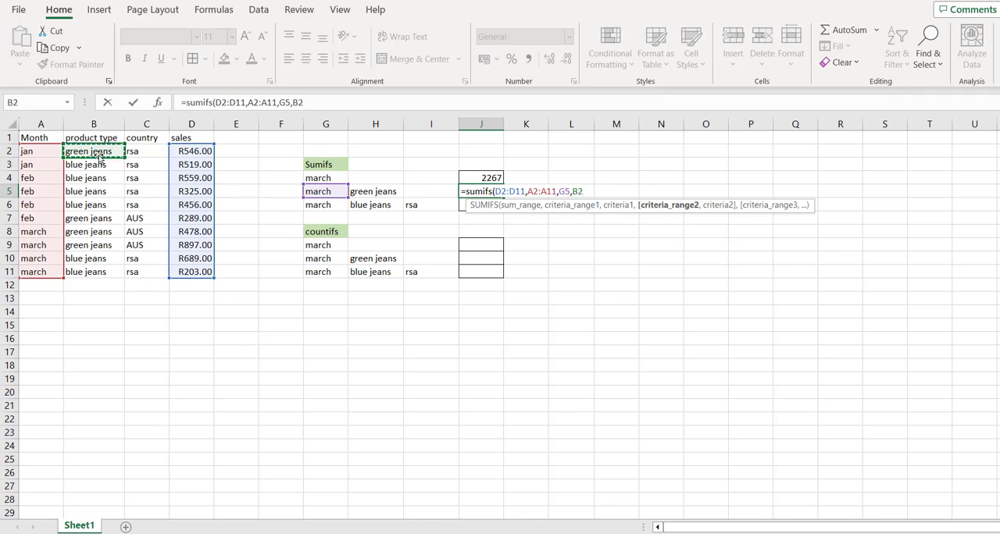
{"action": "key", "text": "ctrl+shift+Down"}
{"action": "type", "text": ","}
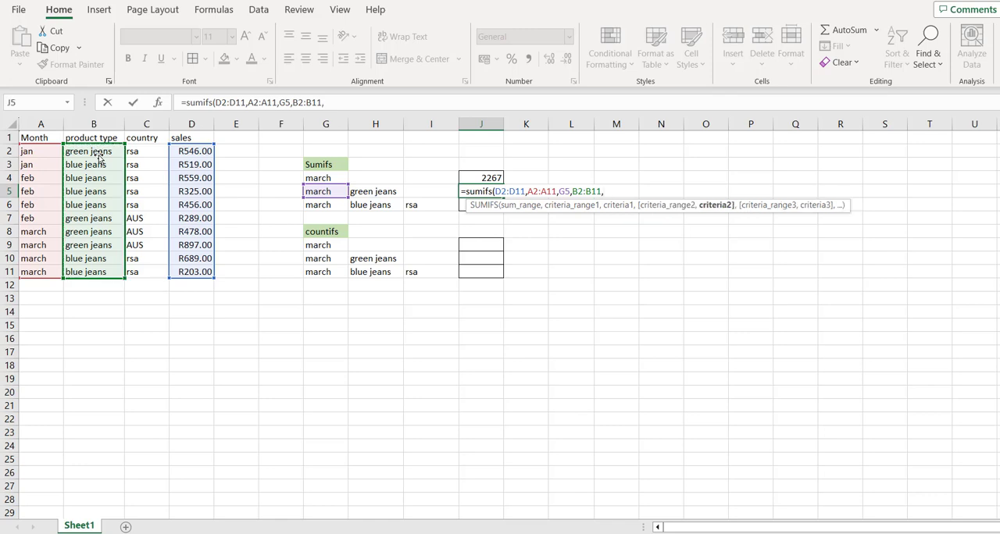
{"action": "left_click", "coordinate": [366, 192]}
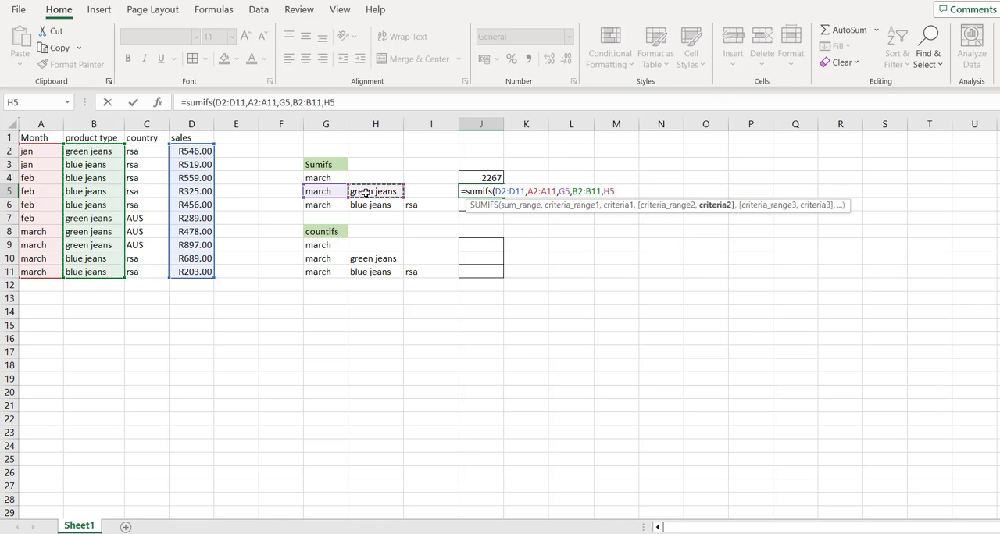
{"action": "type", "text": ")"}
{"action": "key", "text": "Return"}
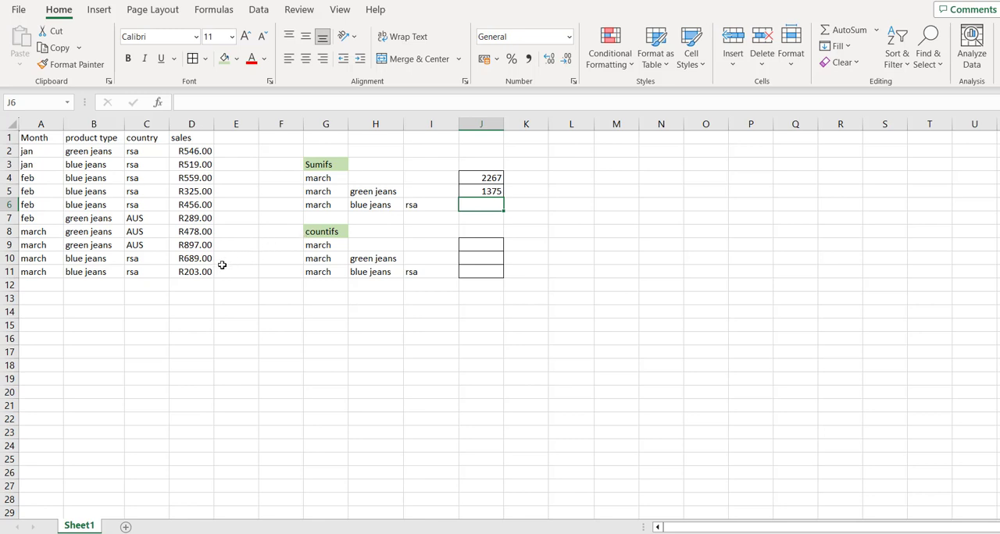
{"action": "left_click", "coordinate": [39, 256]}
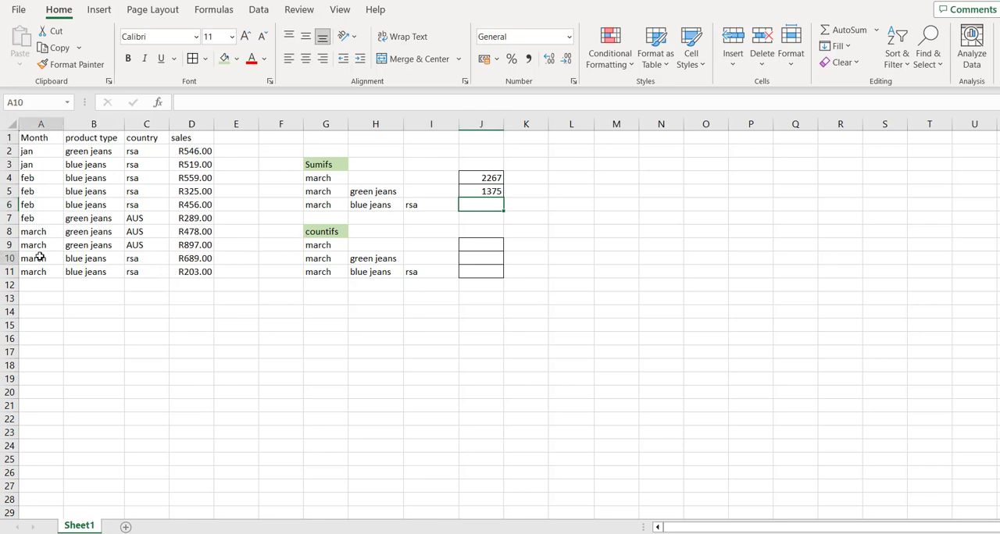
{"action": "left_click_drag", "start_coordinate": [39, 257], "coordinate": [185, 270]}
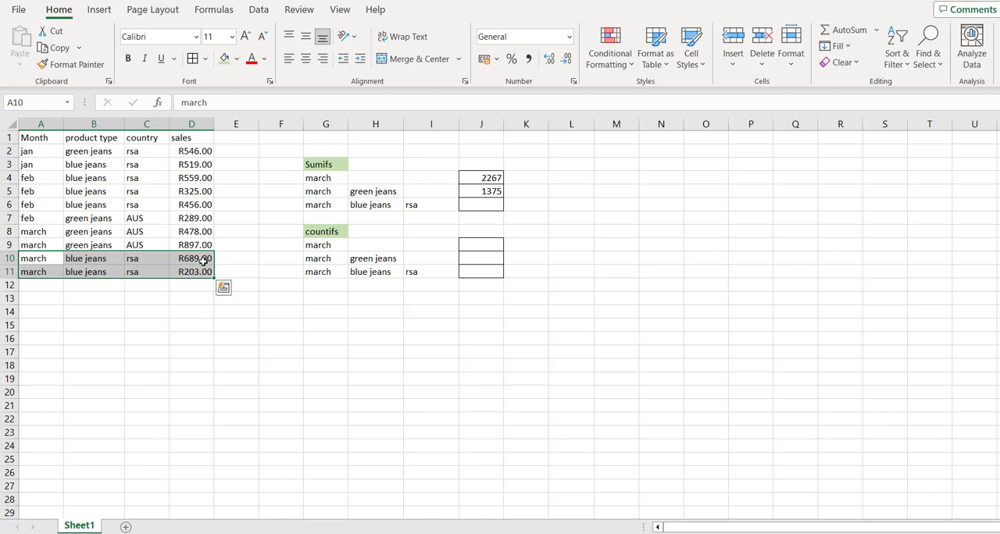
Start a SUMIFS formula in J6 with the sales cells D2:D11 as the sum range.
{"action": "left_click", "coordinate": [482, 206]}
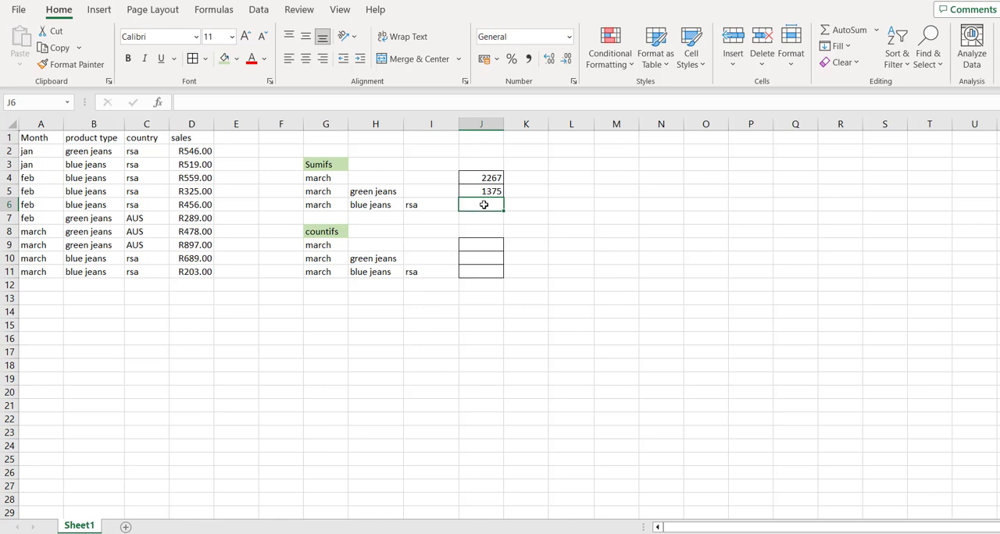
{"action": "type", "text": "sum"}
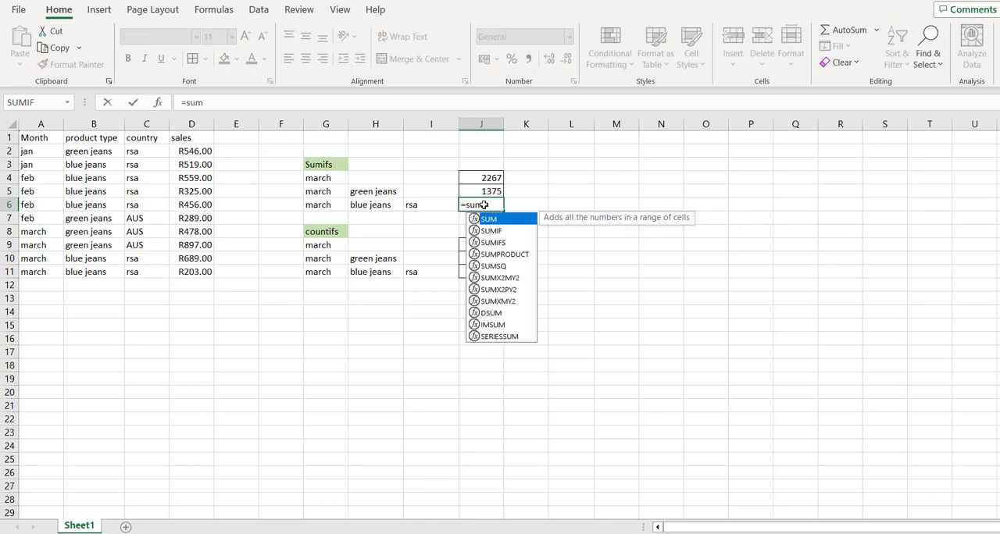
{"action": "type", "text": "ifs("}
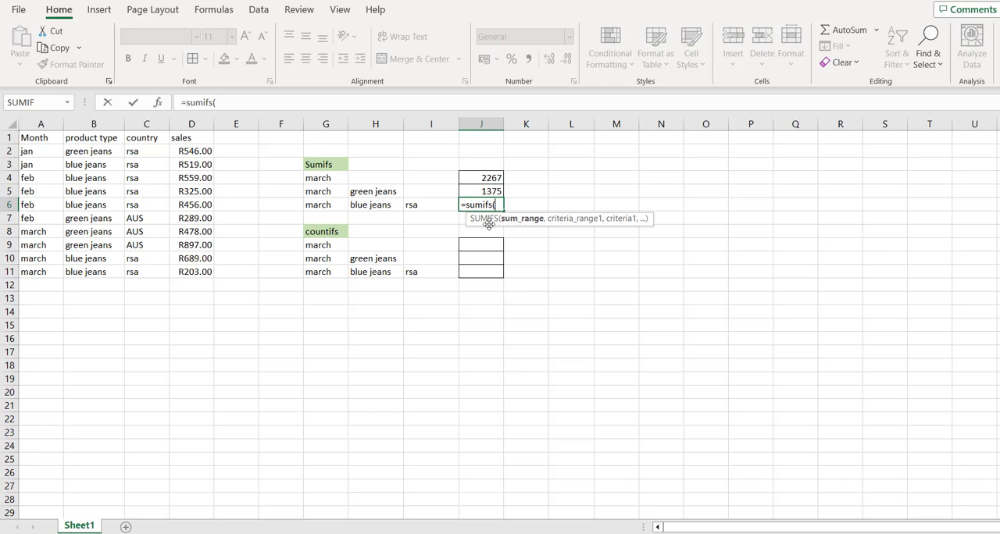
{"action": "left_click", "coordinate": [196, 156]}
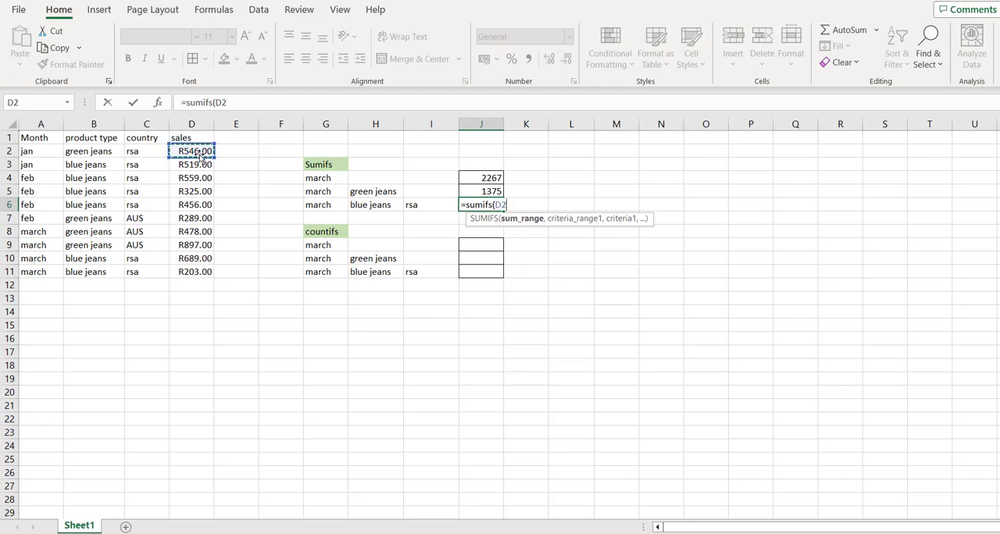
{"action": "key", "text": "ctrl+shift+Down"}
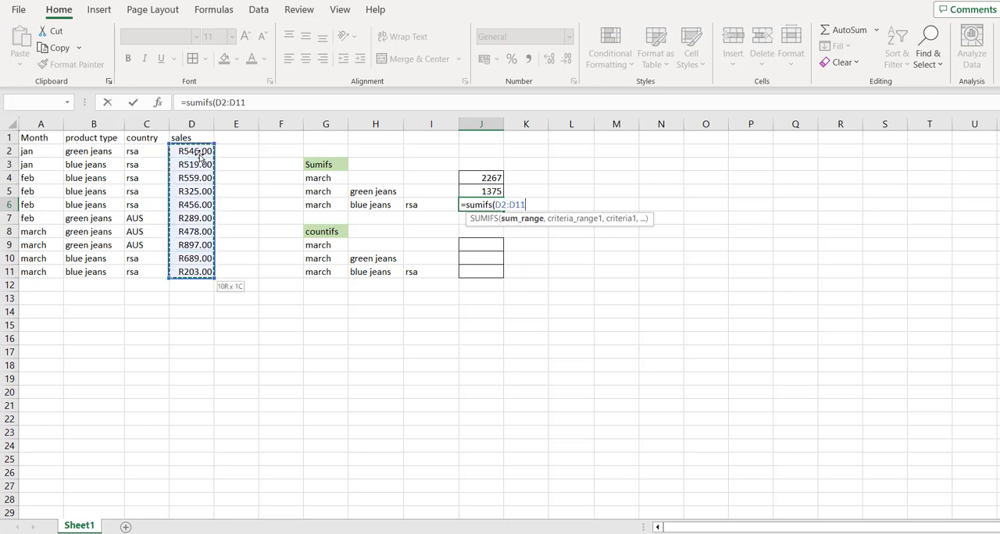
{"action": "type", "text": ","}
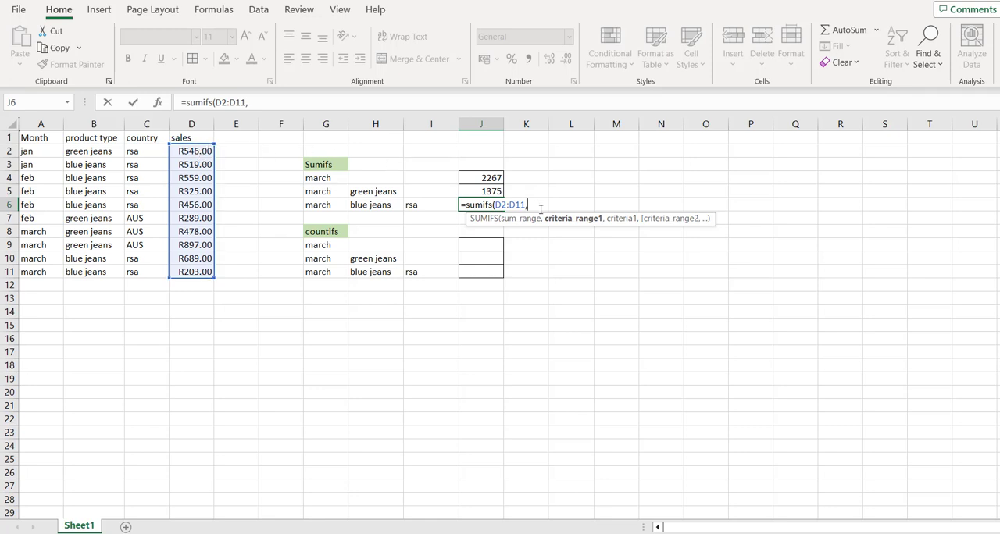
Add the month cells A2:A11 as the first criteria range in the J6 formula, with G6 as its criterion.
{"action": "left_click", "coordinate": [36, 155]}
{"action": "key", "text": "ctrl+shift+Down"}
{"action": "type", "text": ","}
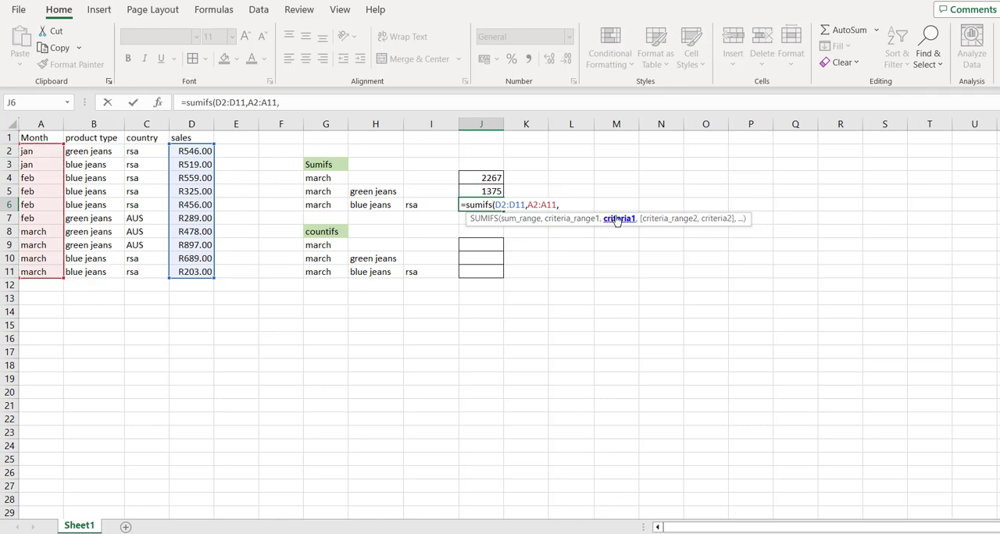
{"action": "left_click", "coordinate": [333, 205]}
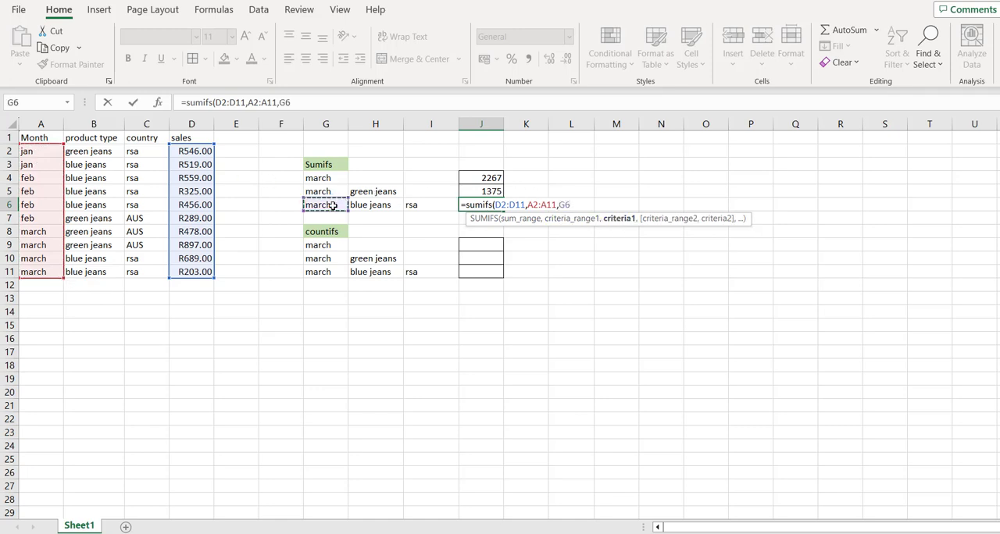
{"action": "type", "text": ","}
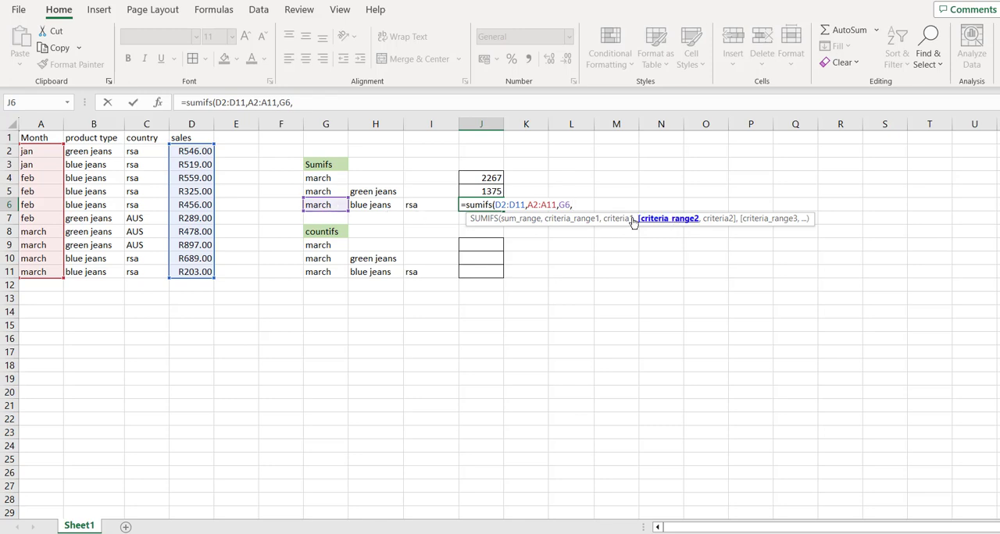
Add product types B2:B11 as the second criteria range in the J6 formula, with H6 as its criterion.
{"action": "left_click", "coordinate": [98, 153]}
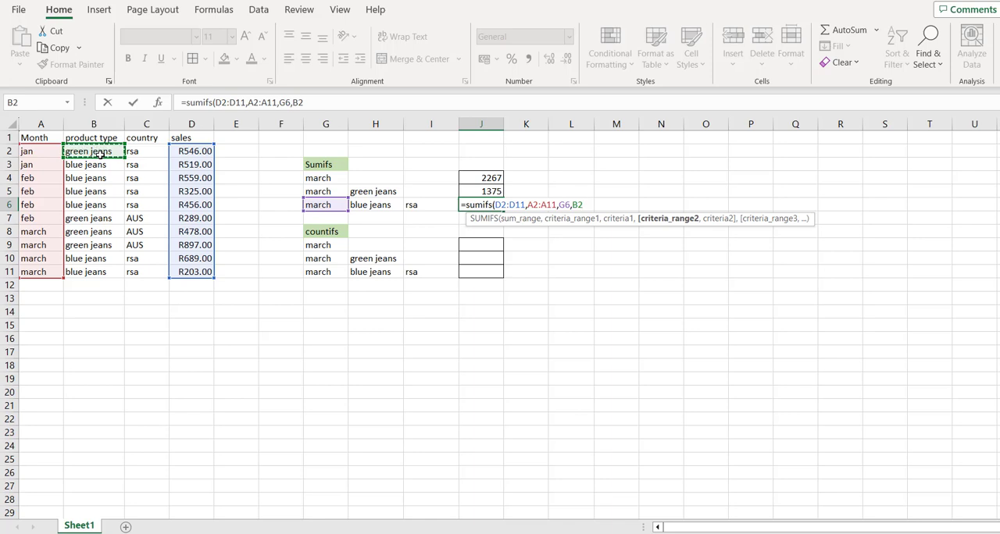
{"action": "key", "text": "ctrl+shift+Down"}
{"action": "type", "text": ","}
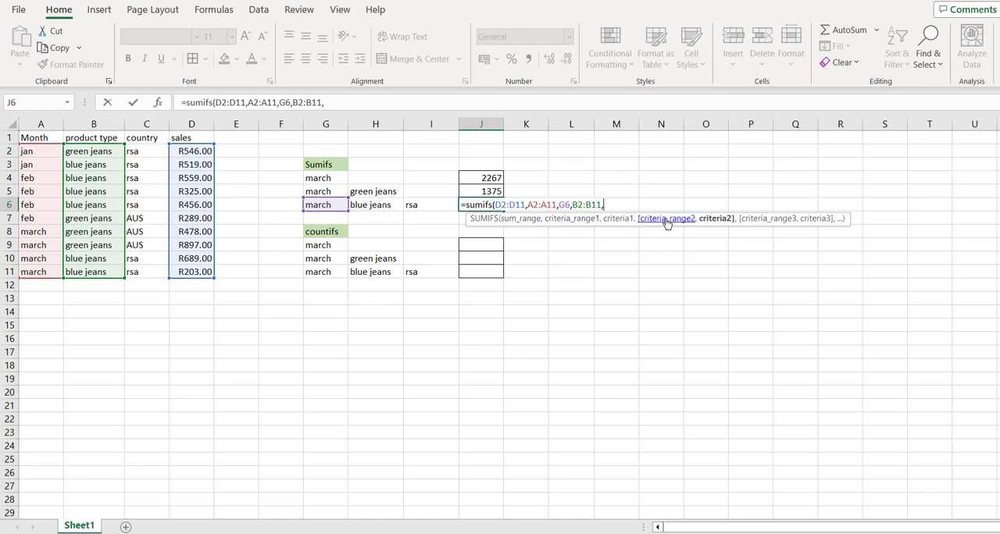
{"action": "left_click", "coordinate": [384, 204]}
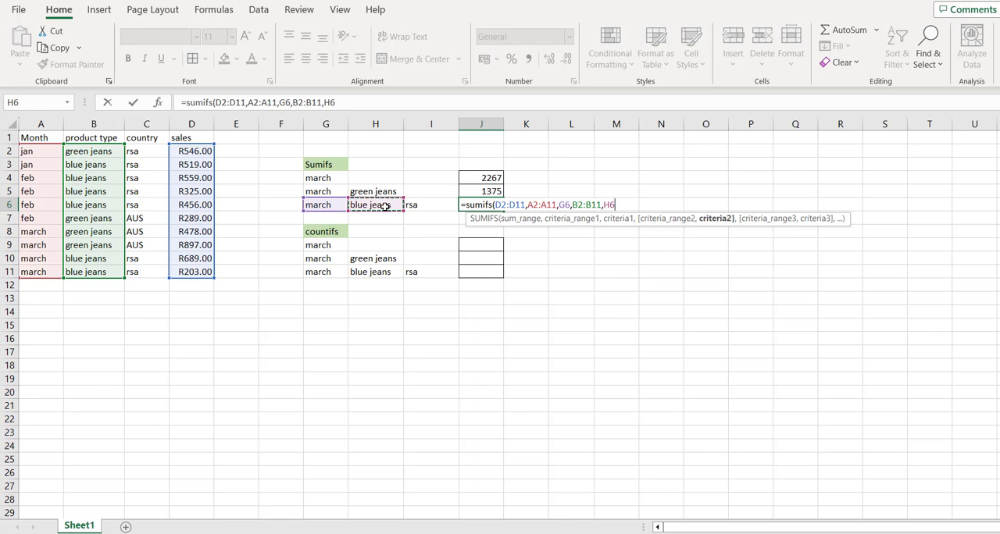
{"action": "type", "text": ","}
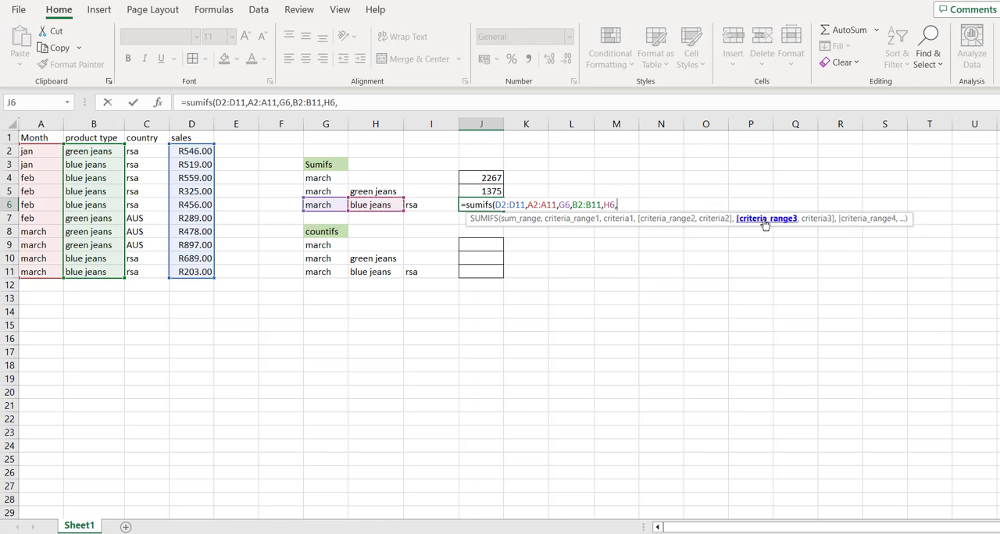
Add countries C2:C11 as the third criteria range with I6 as its criterion, and enter the J6 formula.
{"action": "left_click", "coordinate": [154, 153]}
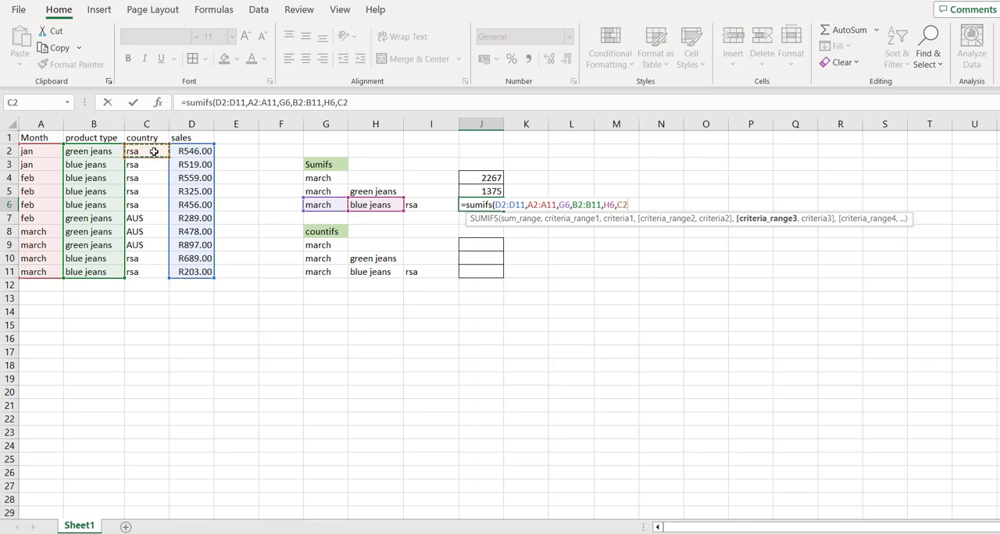
{"action": "key", "text": "ctrl+shift+Down"}
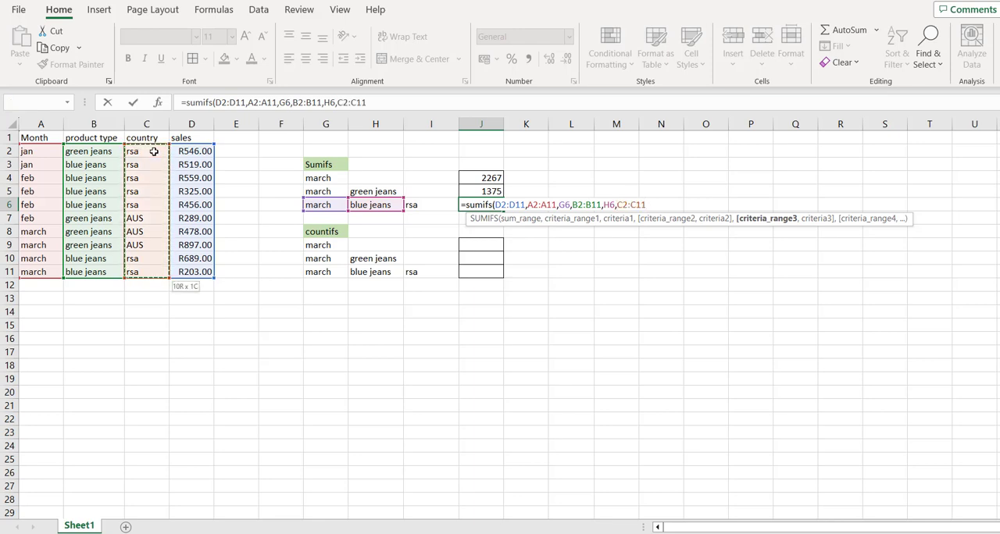
{"action": "type", "text": ","}
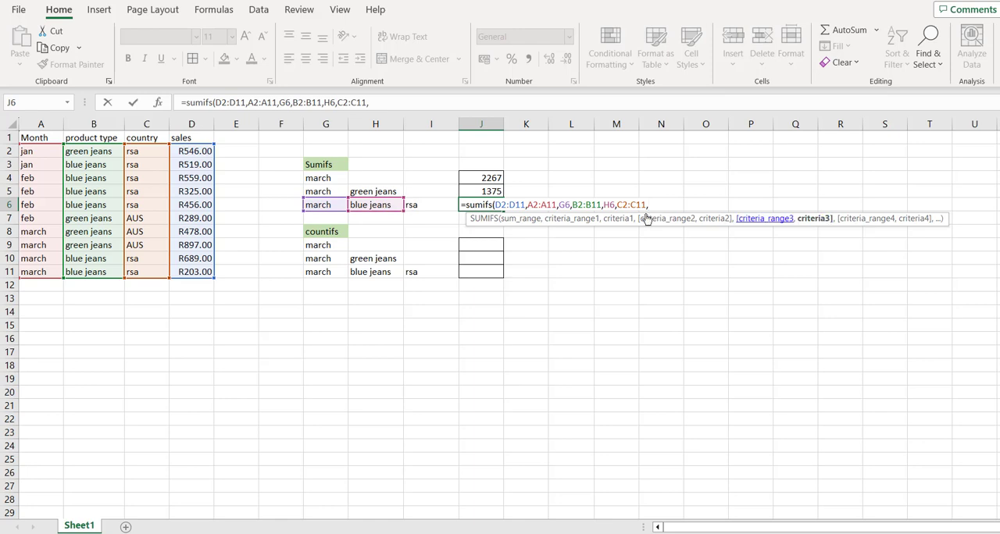
{"action": "left_click", "coordinate": [429, 207]}
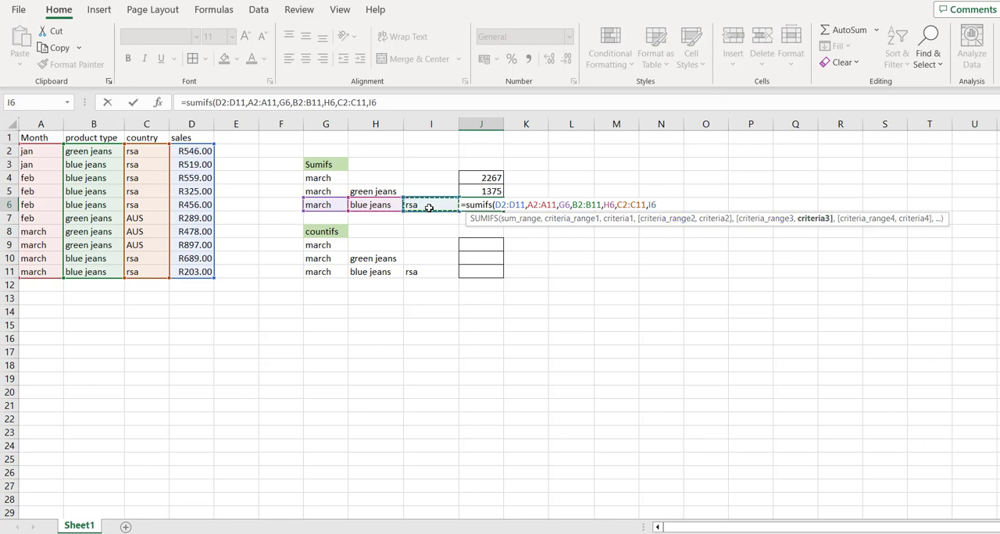
{"action": "type", "text": ")"}
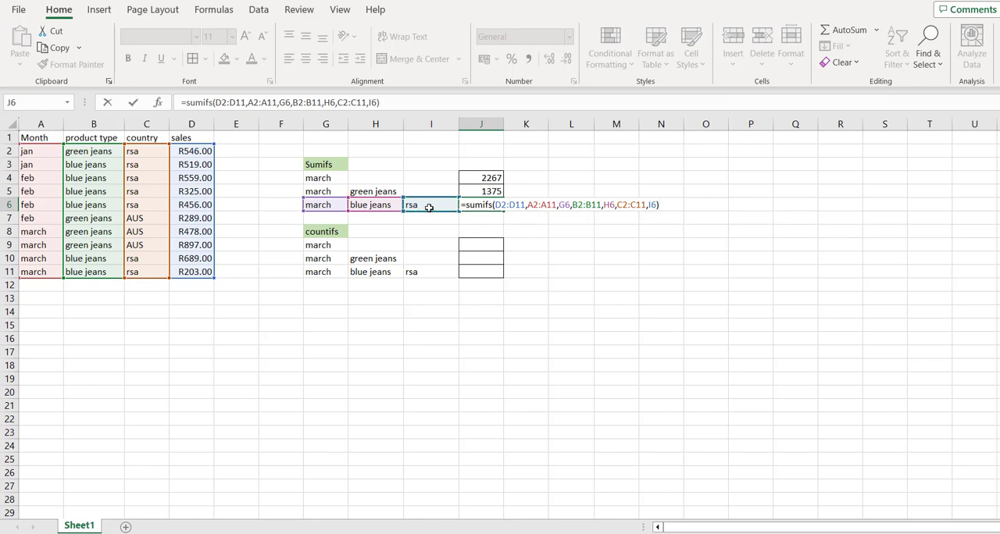
{"action": "key", "text": "Return"}
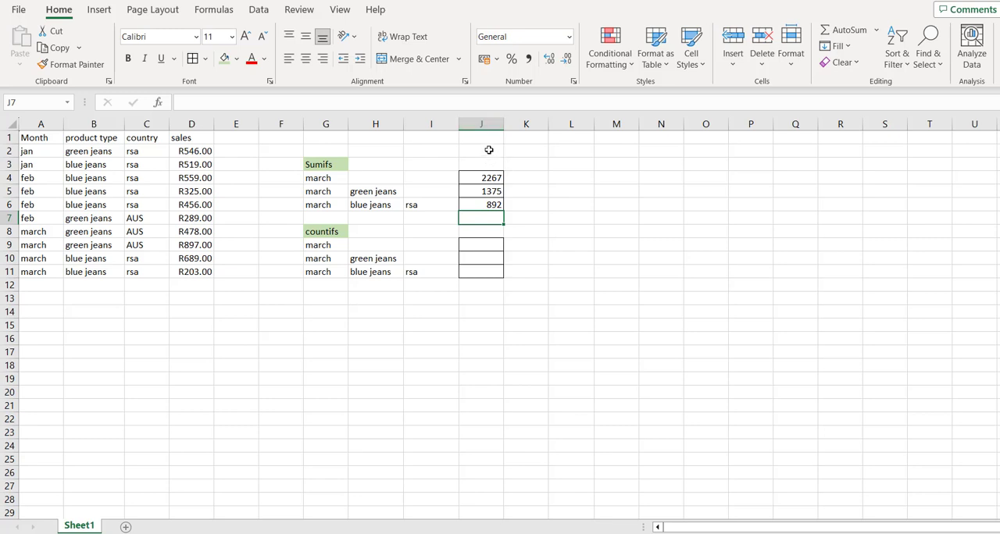
Apply the Currency number format to the whole of column J.
{"action": "left_click", "coordinate": [488, 128]}
{"action": "right_click", "coordinate": [490, 129]}
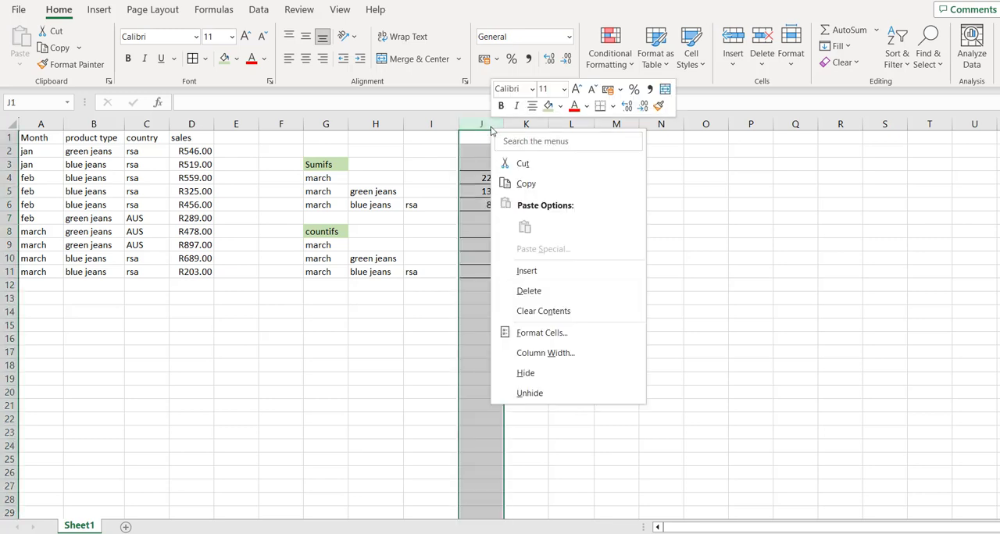
{"action": "left_click", "coordinate": [571, 41]}
{"action": "left_click", "coordinate": [570, 36]}
{"action": "left_click", "coordinate": [551, 154]}
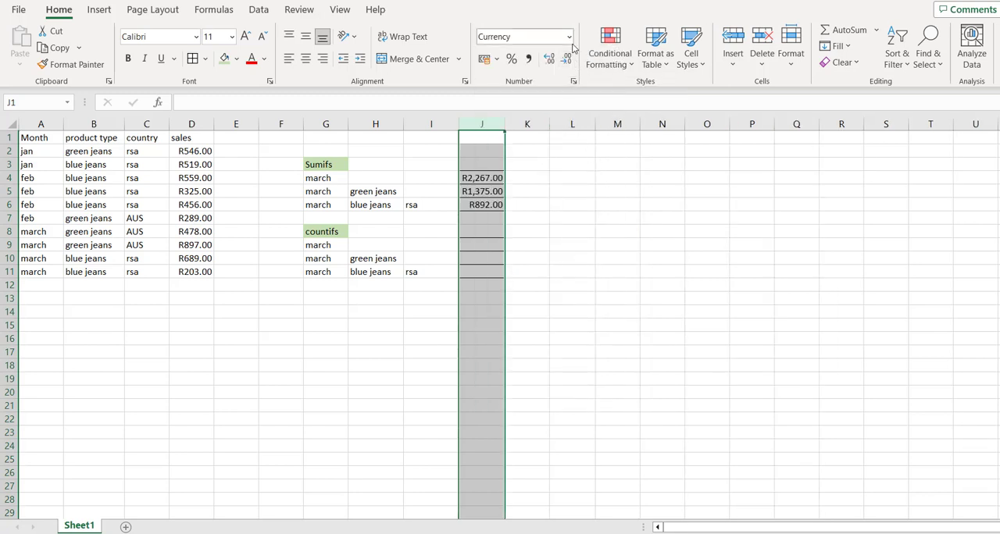
Set the currency symbol of column J to £ English (United Kingdom) in the cell format settings.
{"action": "left_click", "coordinate": [574, 81]}
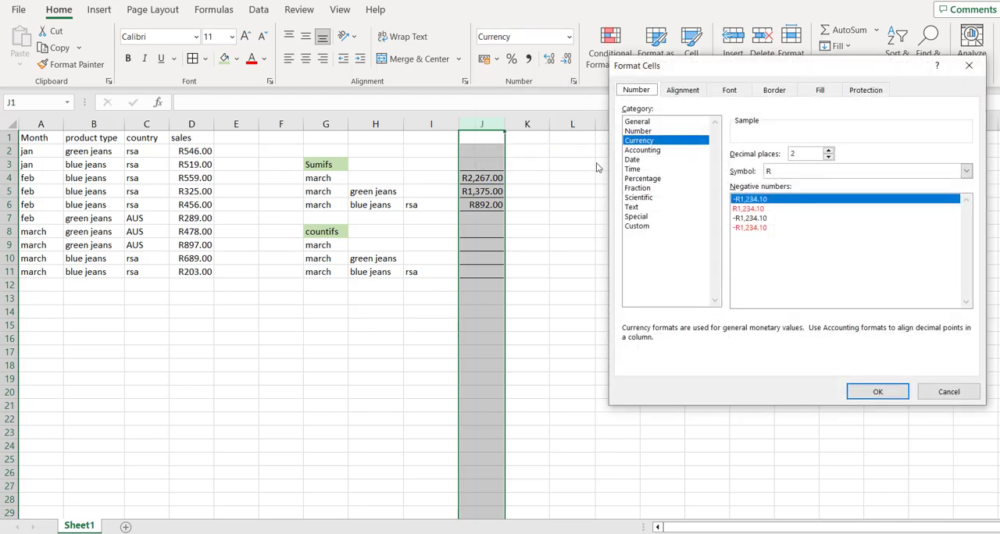
{"action": "left_click", "coordinate": [967, 171]}
{"action": "scroll", "coordinate": [881, 268], "scroll_direction": "down", "scroll_amount": 2}
{"action": "scroll", "coordinate": [881, 268], "scroll_direction": "down", "scroll_amount": 7}
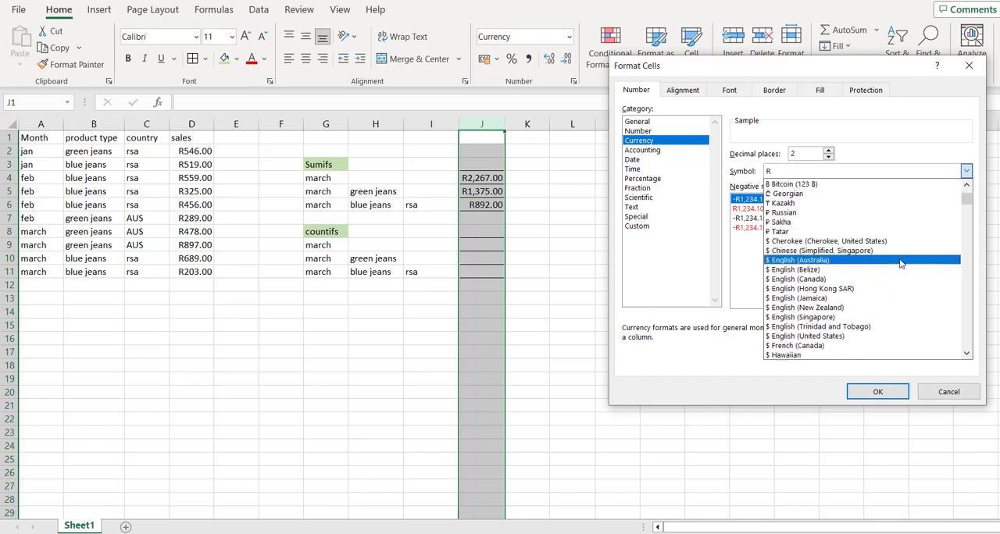
{"action": "scroll", "coordinate": [901, 263], "scroll_direction": "down", "scroll_amount": 4}
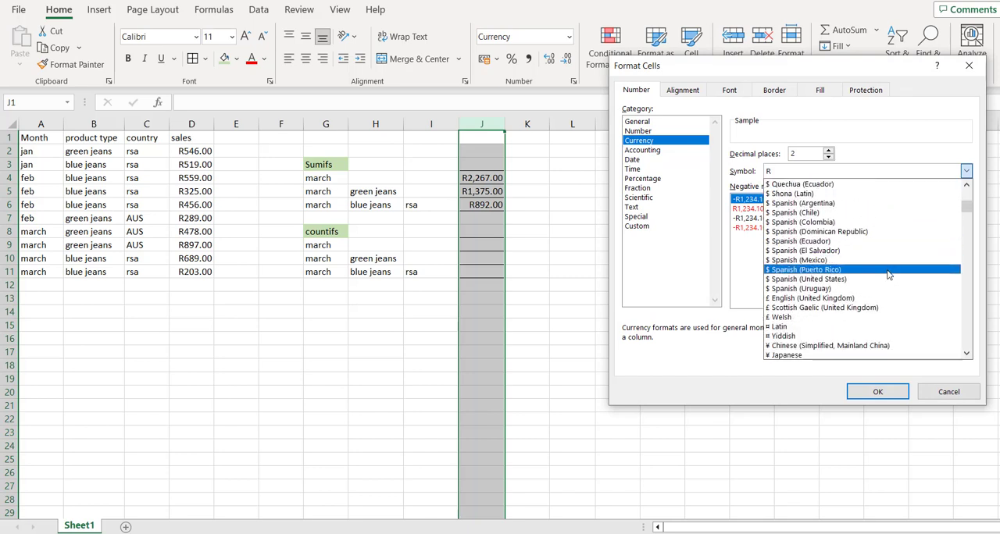
{"action": "left_click", "coordinate": [808, 298]}
{"action": "left_click", "coordinate": [879, 393]}
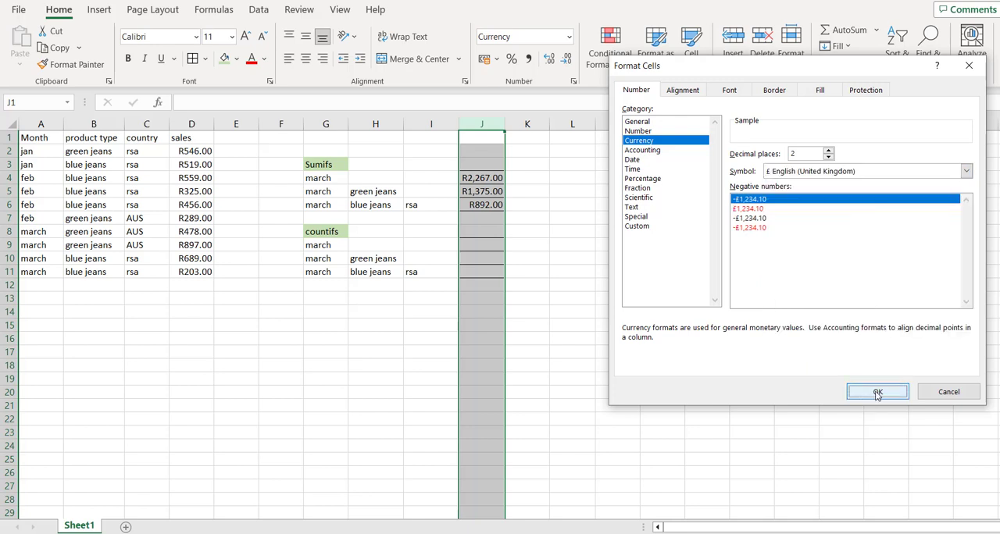
Search the function list for countif and insert the COUNTIF function in J9.
{"action": "left_click", "coordinate": [490, 246]}
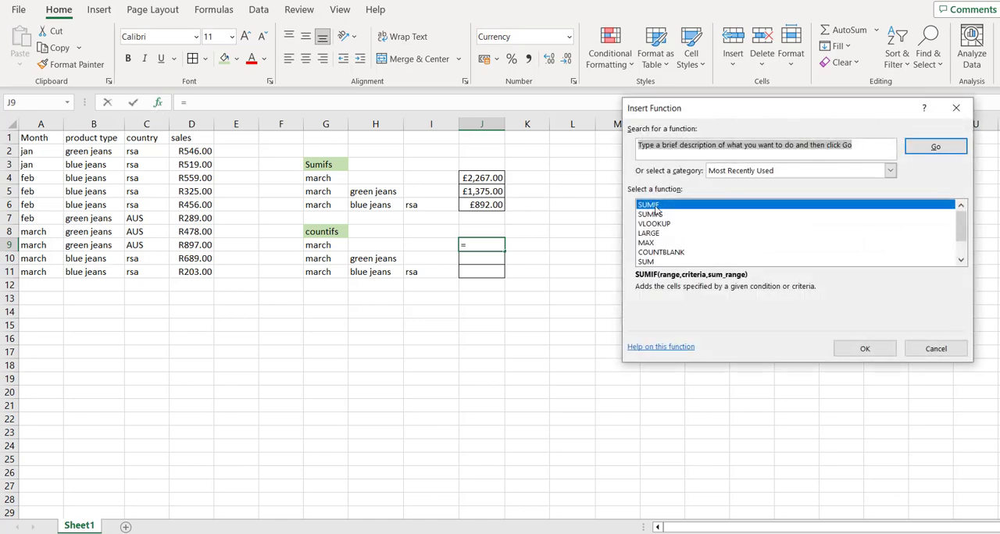
{"action": "type", "text": "countif"}
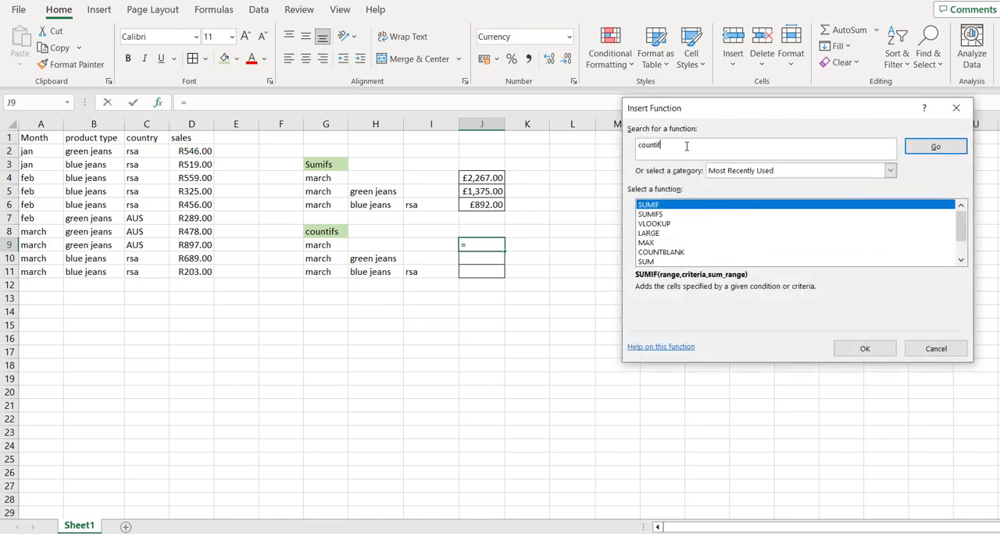
{"action": "left_click", "coordinate": [957, 153]}
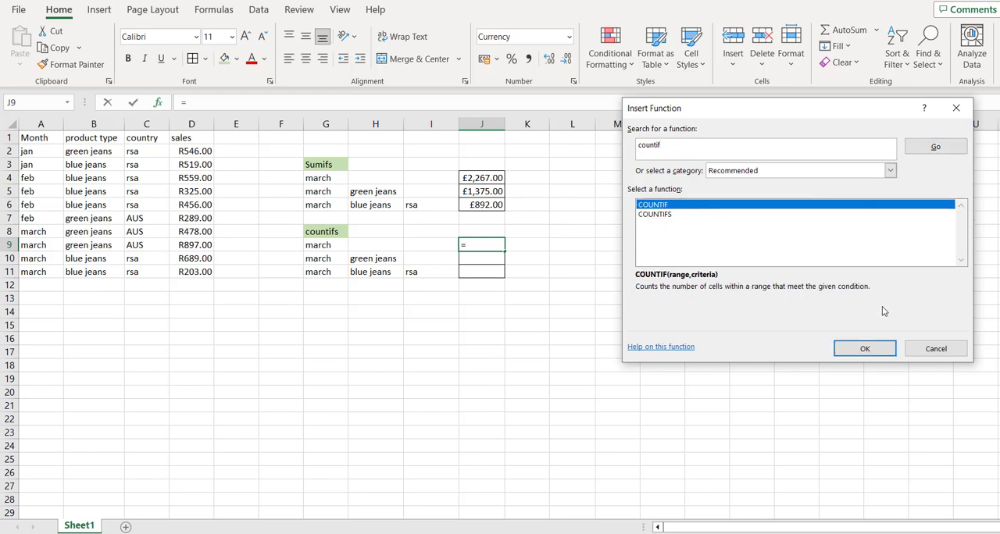
{"action": "left_click", "coordinate": [865, 349]}
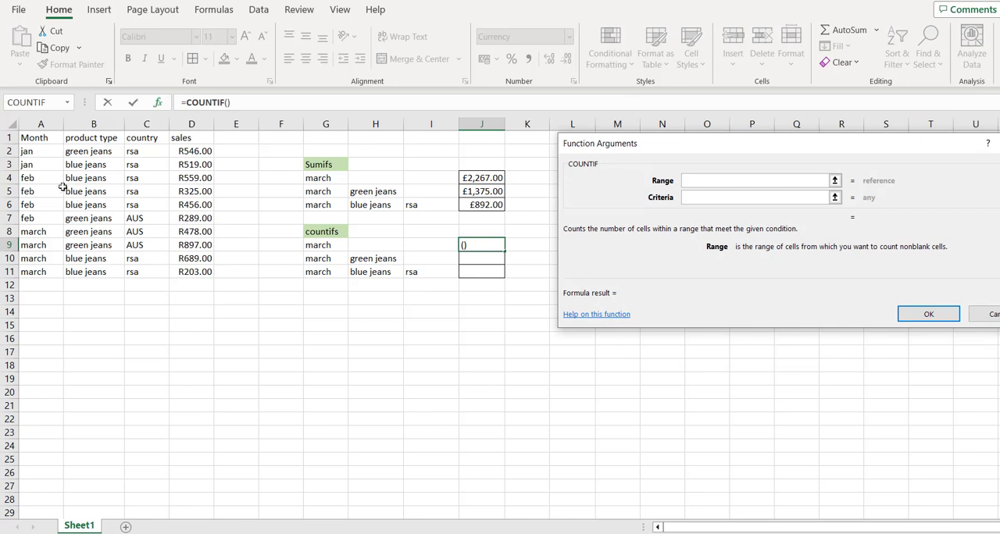
Set the J9 COUNTIF range to the month cells A2:A11 and its criteria to A8, and enter the formula.
{"action": "left_click", "coordinate": [34, 151]}
{"action": "key", "text": "ctrl+shift+Down"}
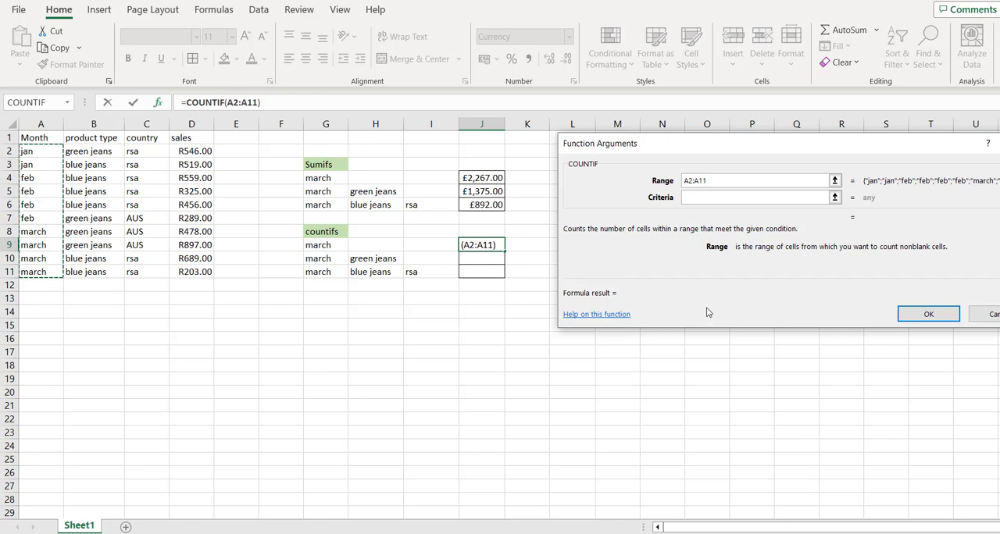
{"action": "left_click", "coordinate": [714, 199]}
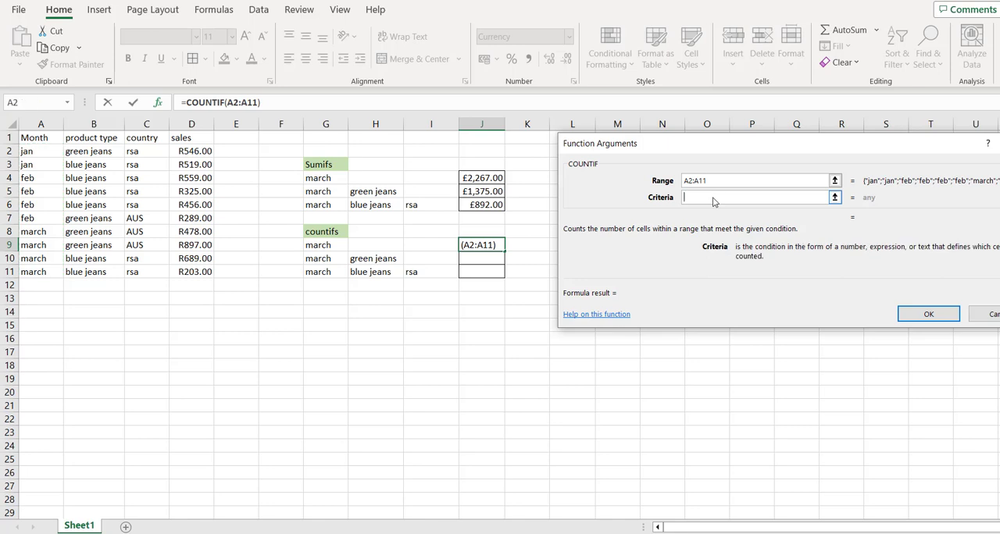
{"action": "left_click", "coordinate": [41, 233]}
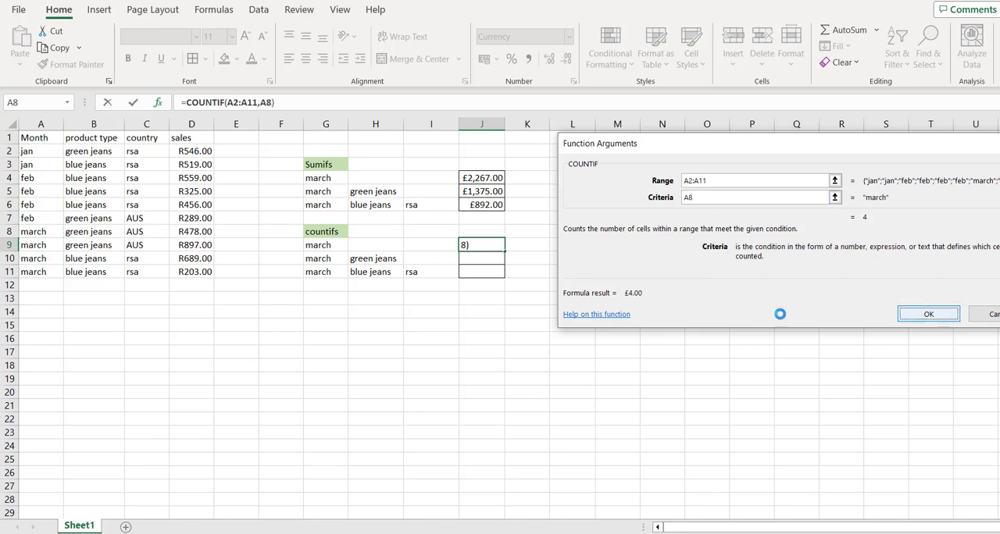
{"action": "key", "text": "Return"}
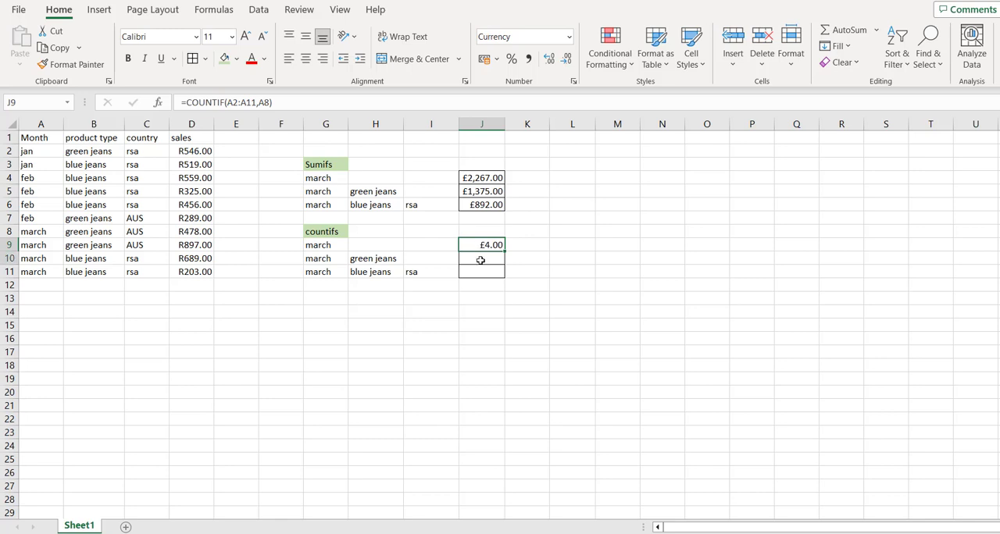
Change the number format of the countifs result cells J9:J11 to General.
{"action": "left_click_drag", "start_coordinate": [480, 247], "coordinate": [481, 275]}
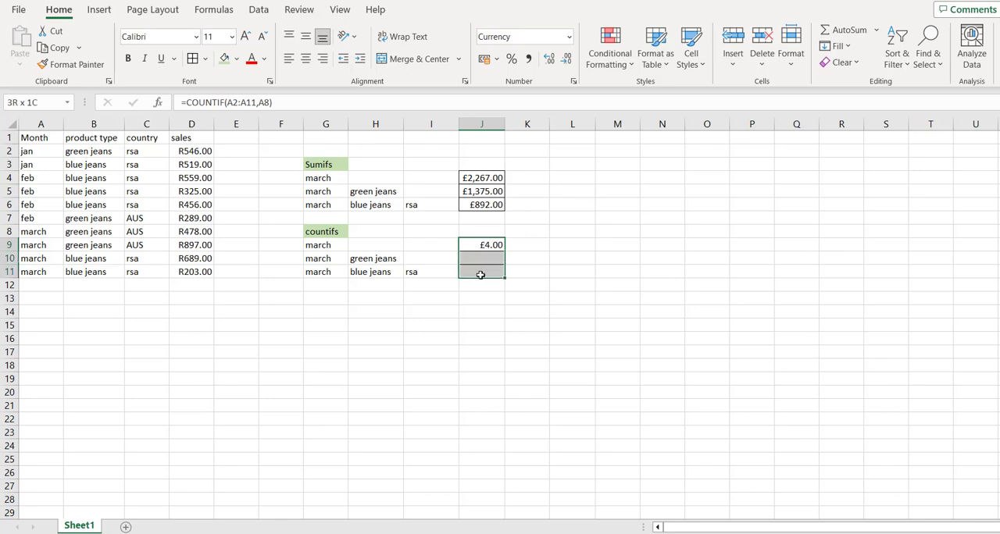
{"action": "left_click", "coordinate": [569, 36]}
{"action": "left_click", "coordinate": [538, 61]}
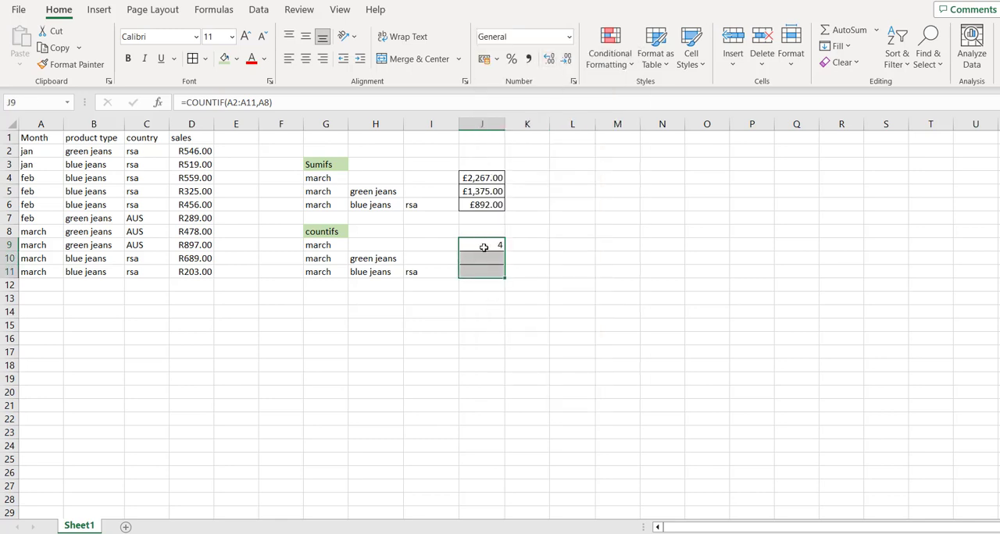
{"action": "left_click", "coordinate": [485, 243]}
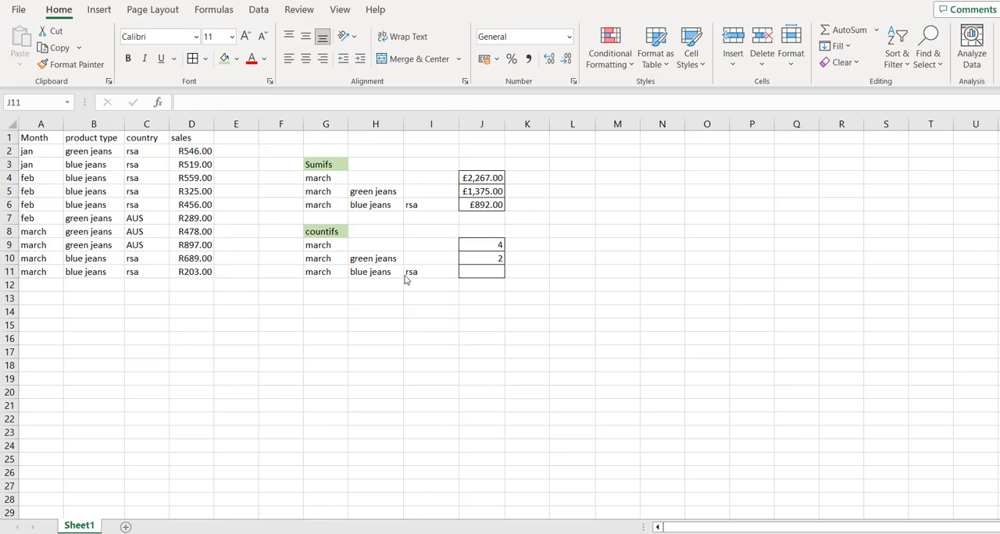
Start a COUNTIFS formula in J11 with the month cells A2:A11 as first criteria range and G11 as its criterion.
{"action": "left_click", "coordinate": [487, 273]}
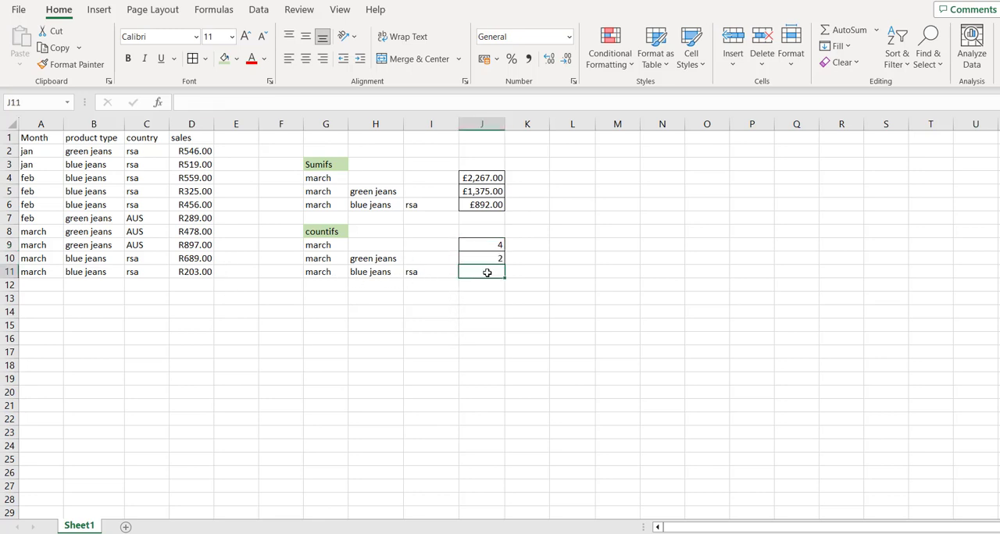
{"action": "type", "text": "="}
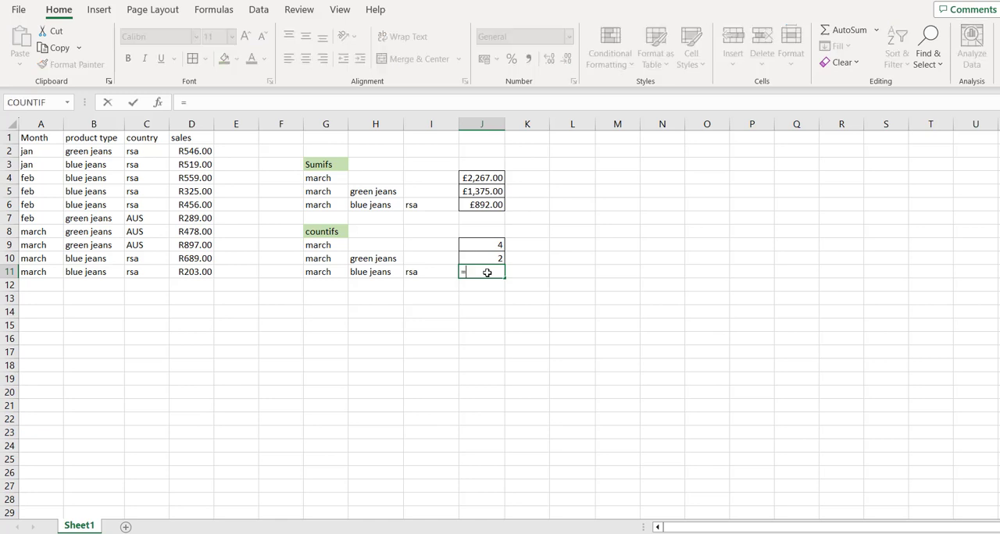
{"action": "type", "text": "co"}
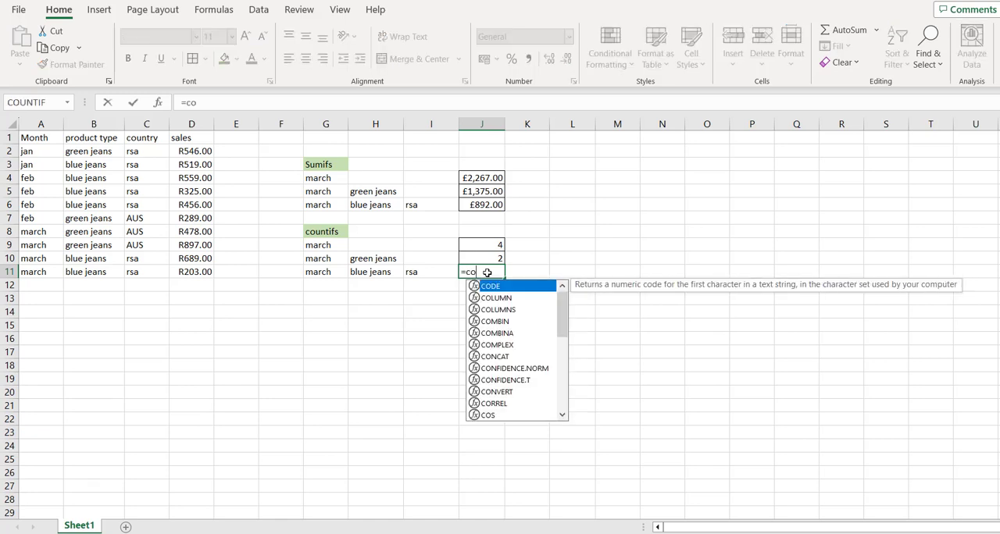
{"action": "type", "text": "untif"}
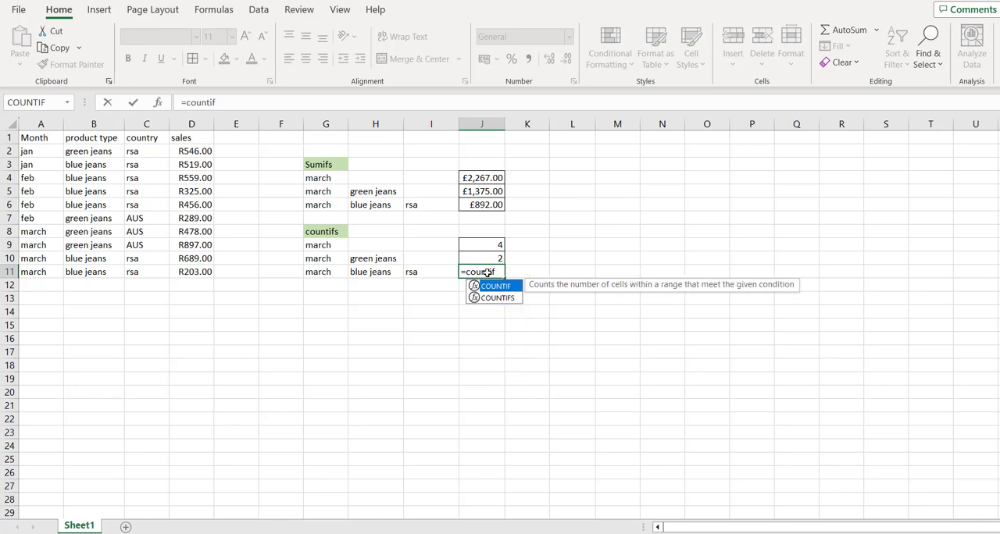
{"action": "type", "text": "s("}
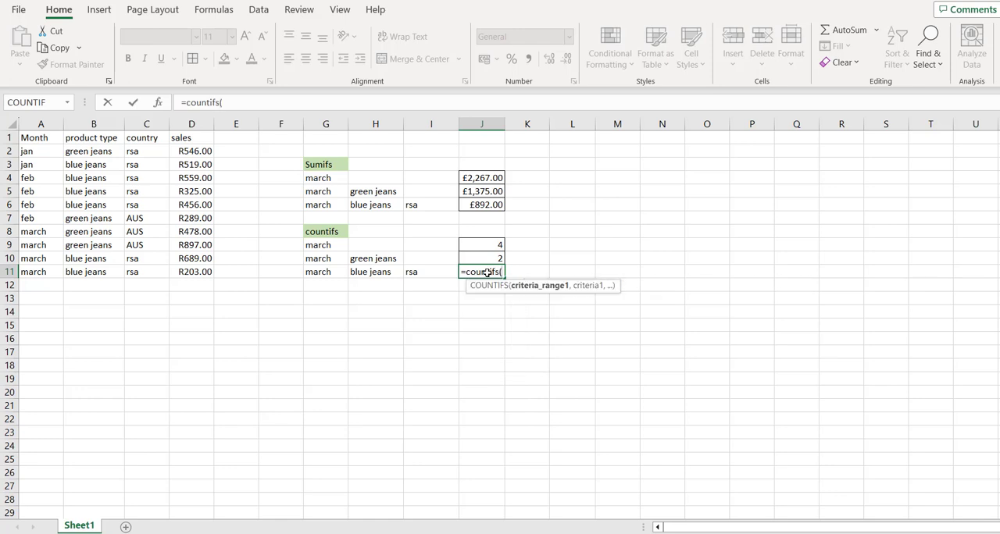
{"action": "left_click", "coordinate": [34, 150]}
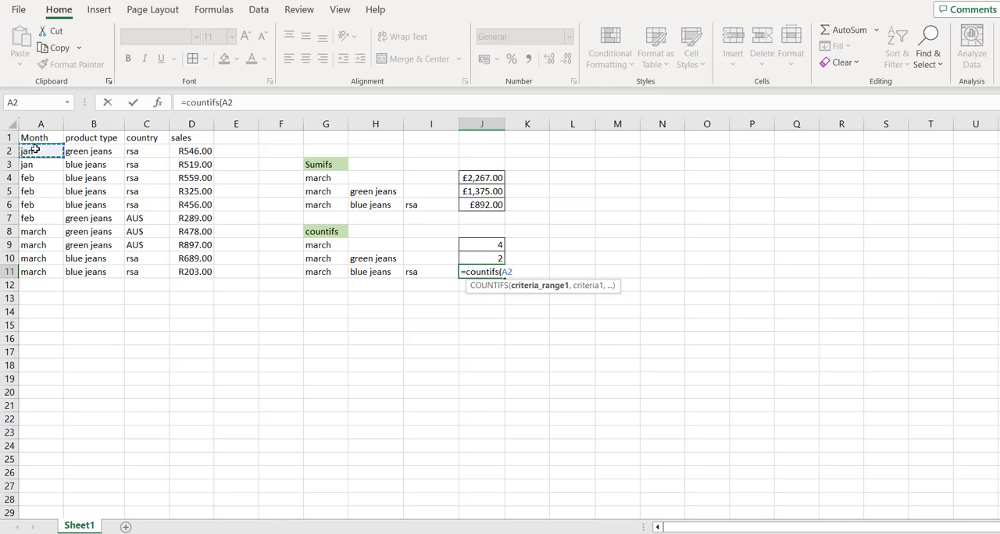
{"action": "key", "text": "ctrl+shift+Down"}
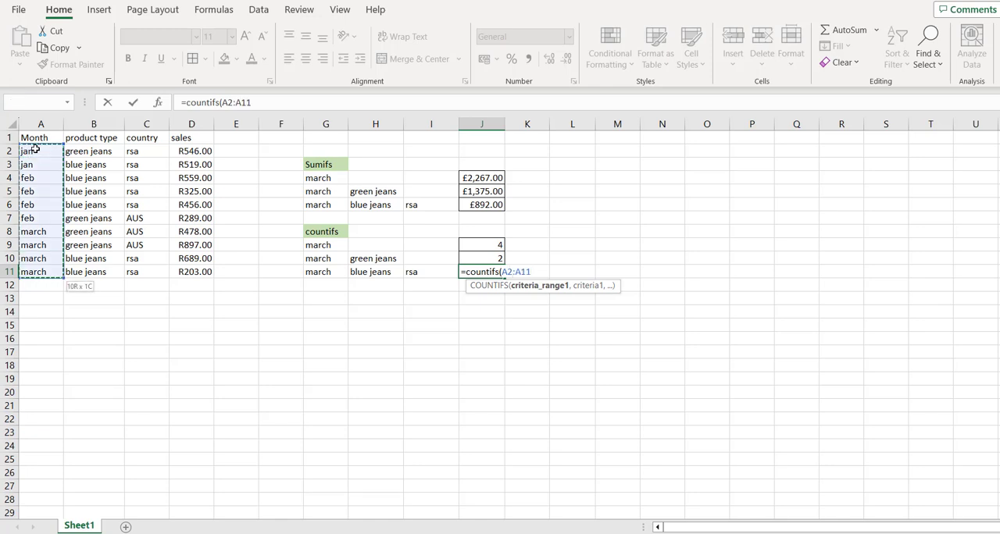
{"action": "type", "text": ","}
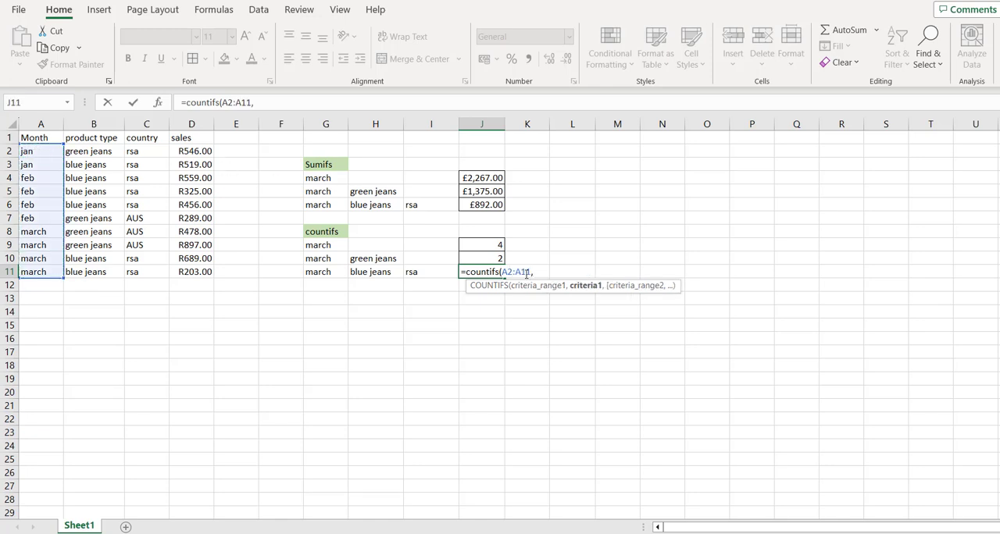
{"action": "left_click", "coordinate": [331, 273]}
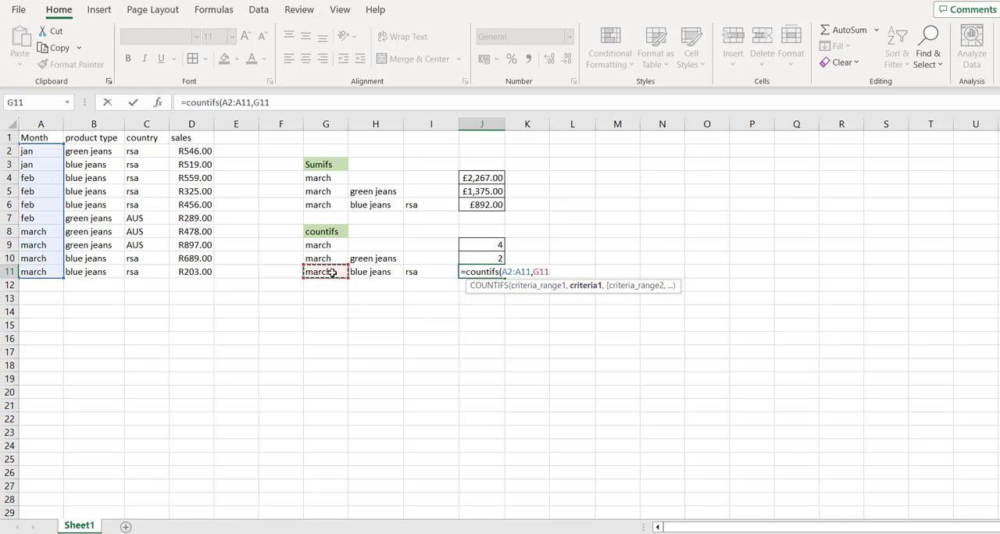
{"action": "type", "text": ","}
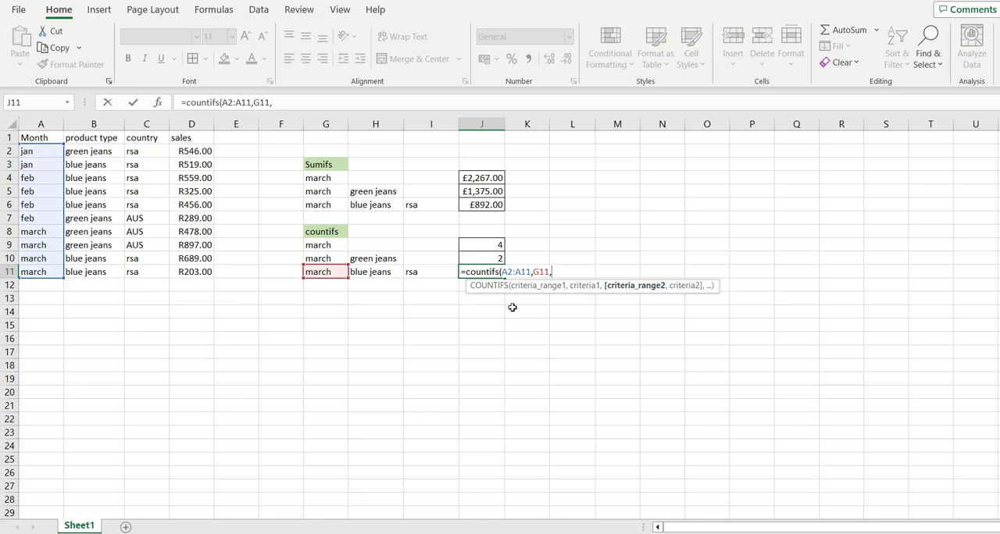
Add the product type cells B2:B11 as the second criteria range of the J11 formula, with H11 as its criterion.
{"action": "left_click", "coordinate": [94, 150]}
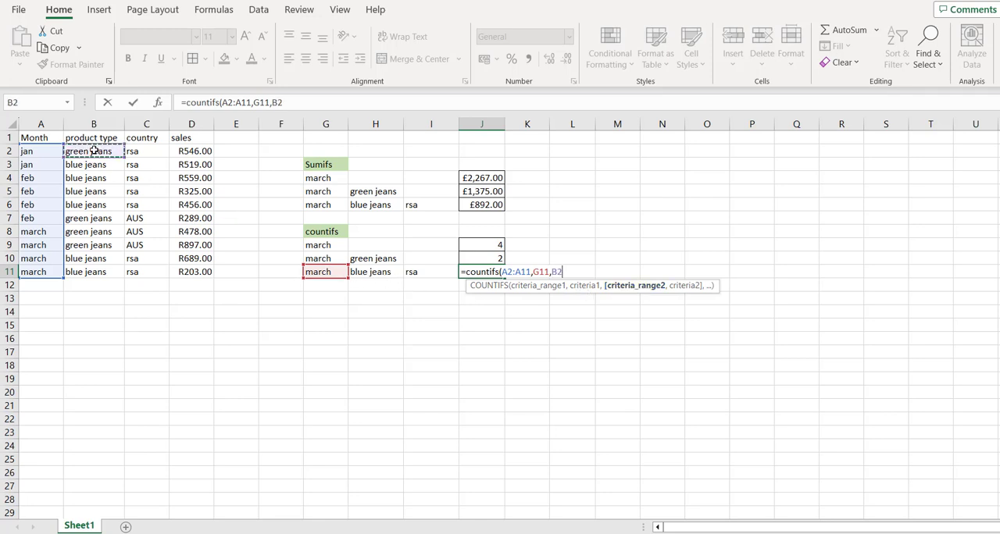
{"action": "key", "text": "ctrl+shift+Down"}
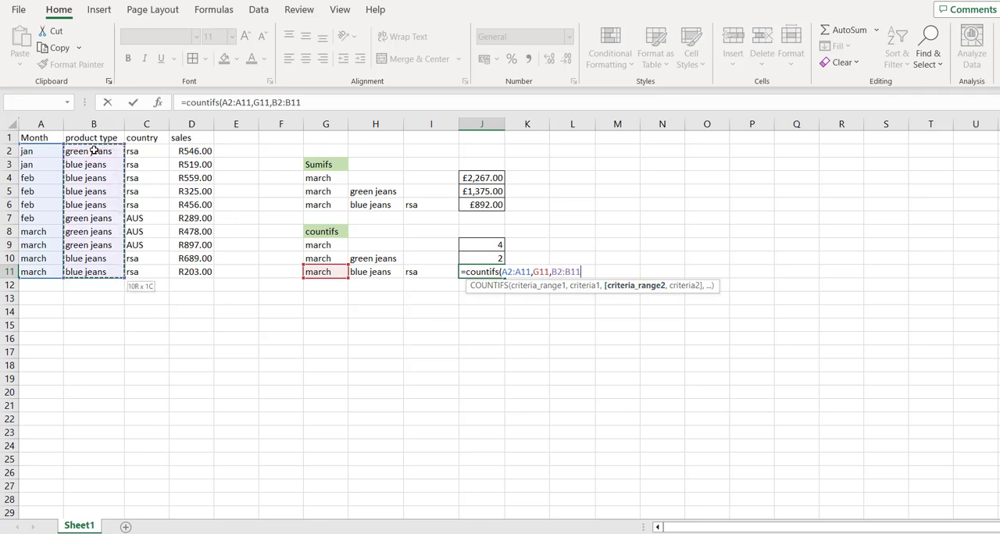
{"action": "type", "text": ","}
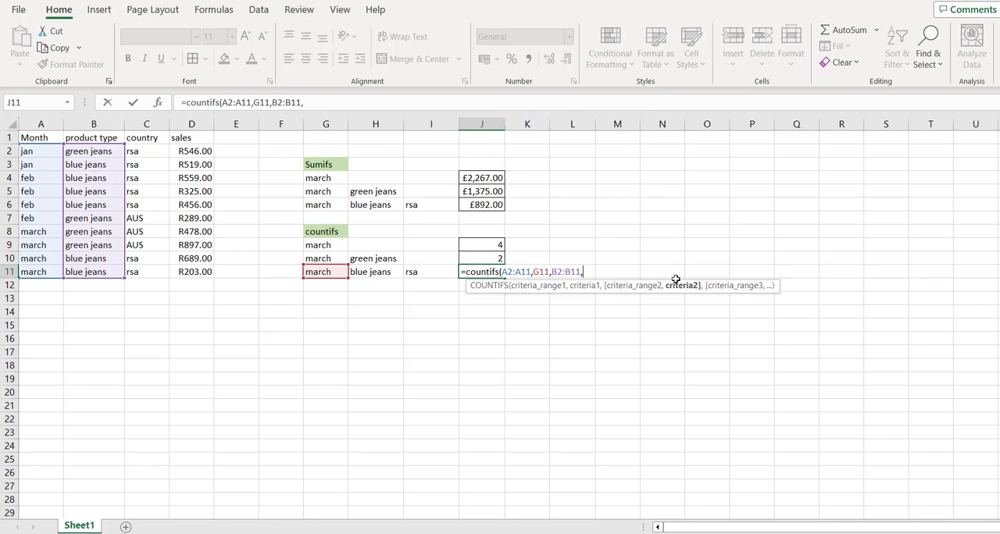
{"action": "left_click", "coordinate": [388, 275]}
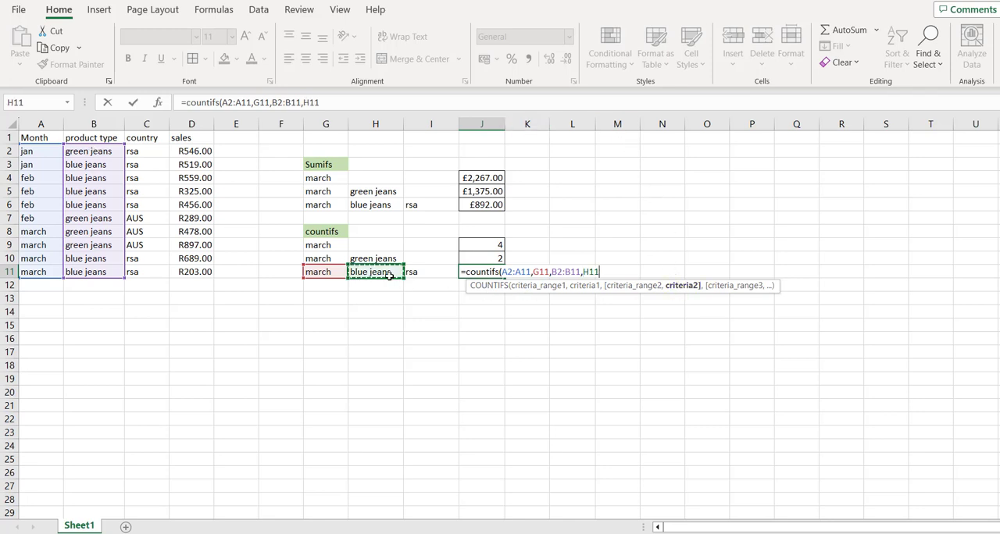
{"action": "type", "text": ","}
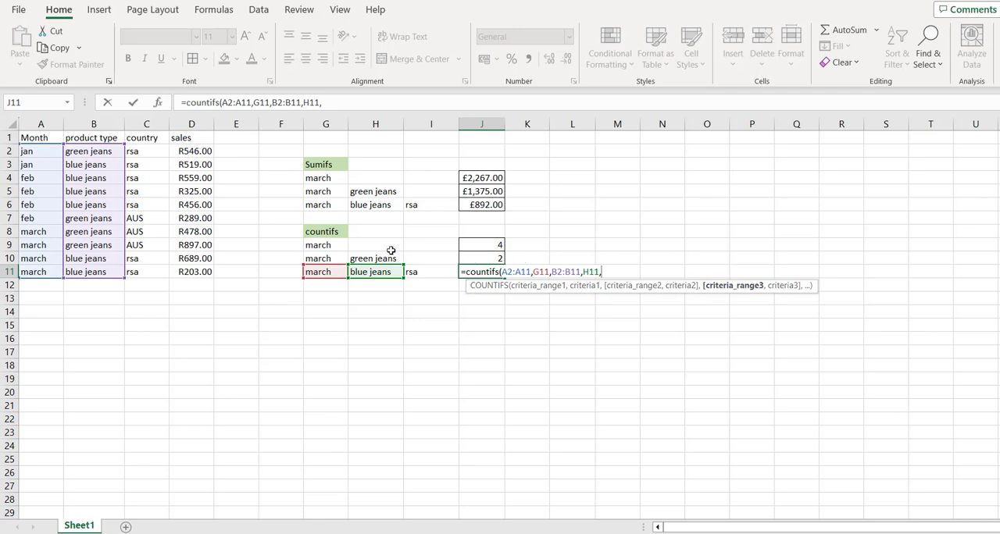
Add the country cells C2:C11 with criterion I11 as the third pair in the J11 COUNTIFS and enter the completed formula.
{"action": "left_click", "coordinate": [148, 153]}
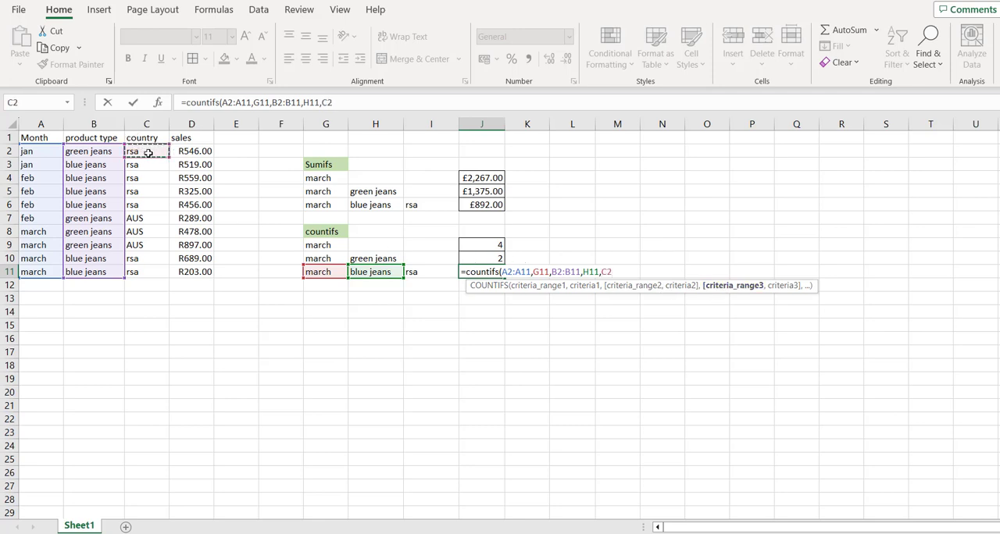
{"action": "key", "text": "ctrl+shift+Down"}
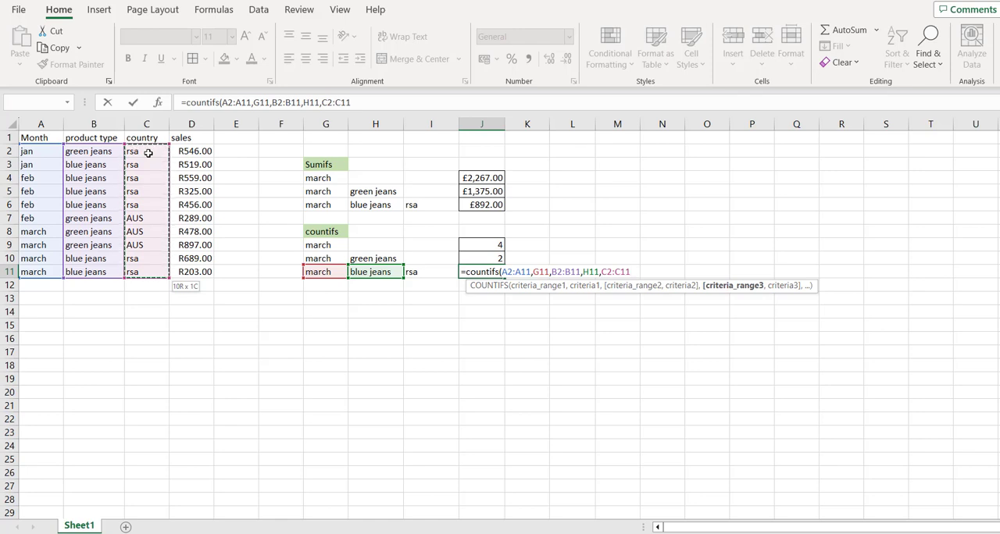
{"action": "type", "text": ","}
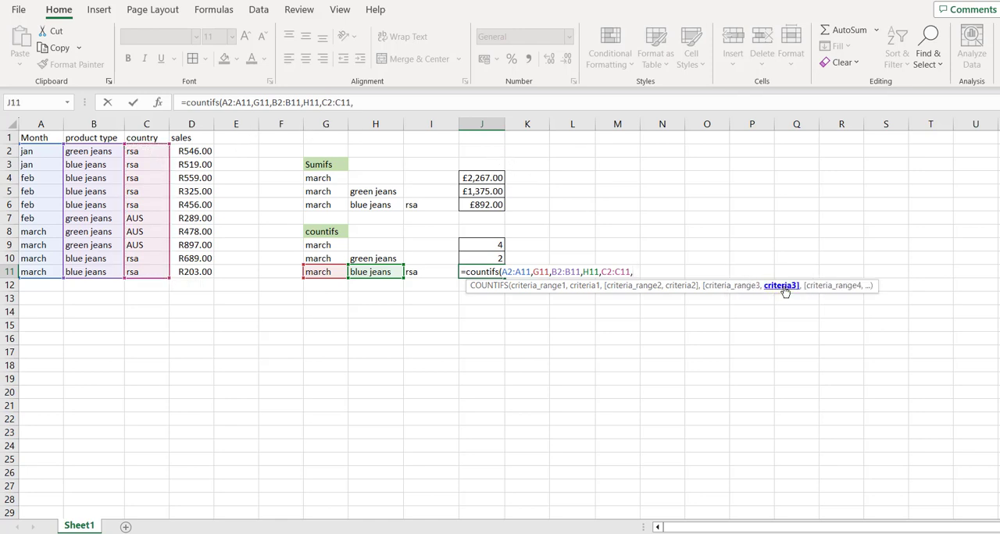
{"action": "left_click", "coordinate": [423, 272]}
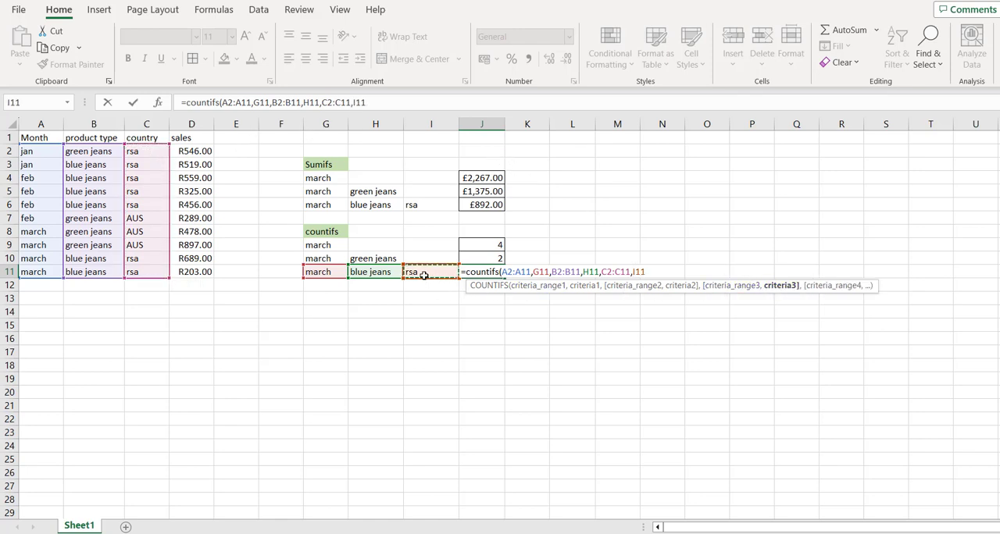
{"action": "type", "text": ")"}
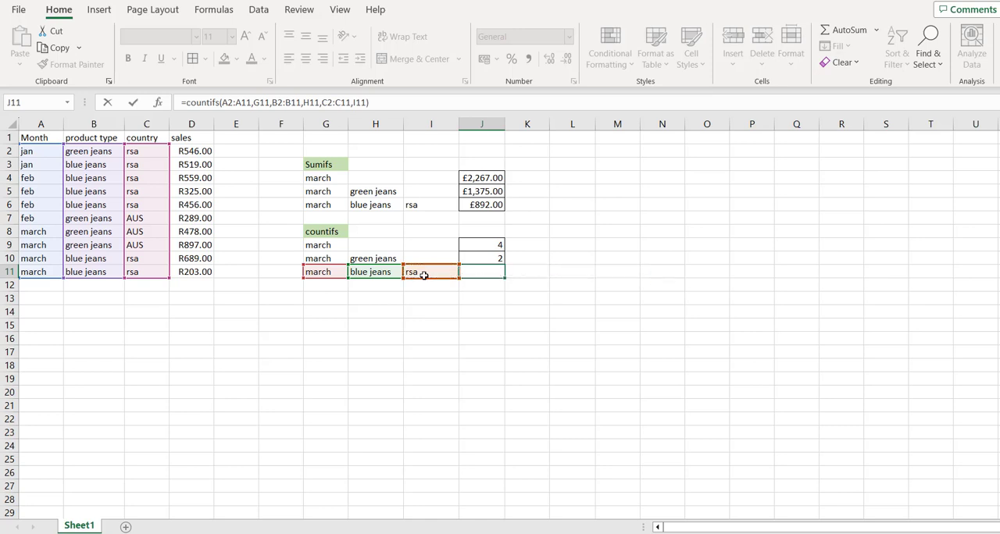
{"action": "key", "text": "Return"}
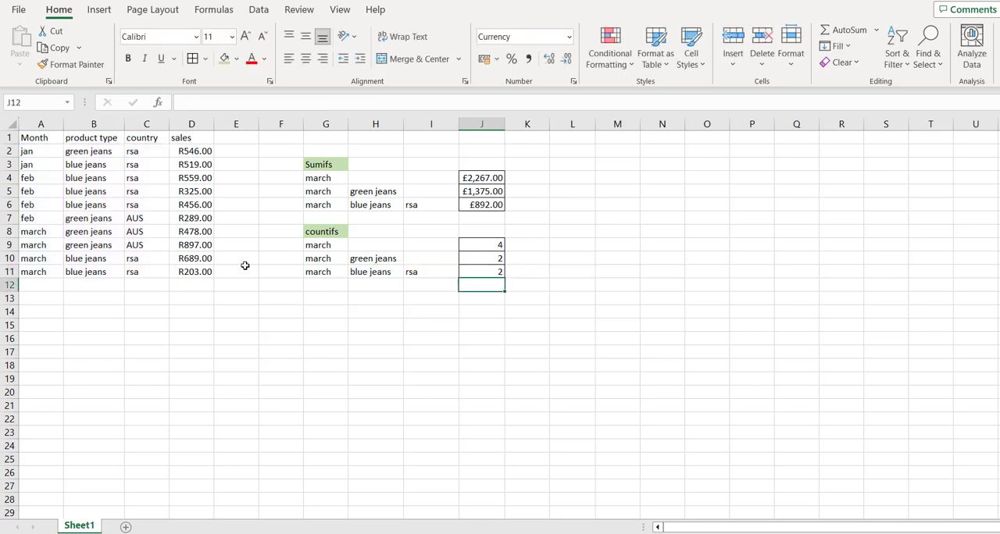